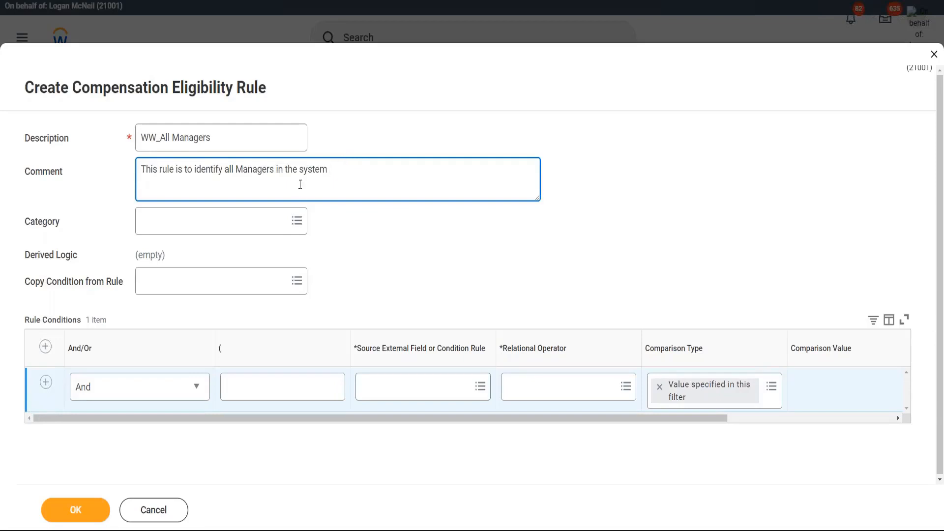
- Duplicate the current Workday browser tab to open a second Workday page
drag(301, 169, 396, 155)
click(396, 154)
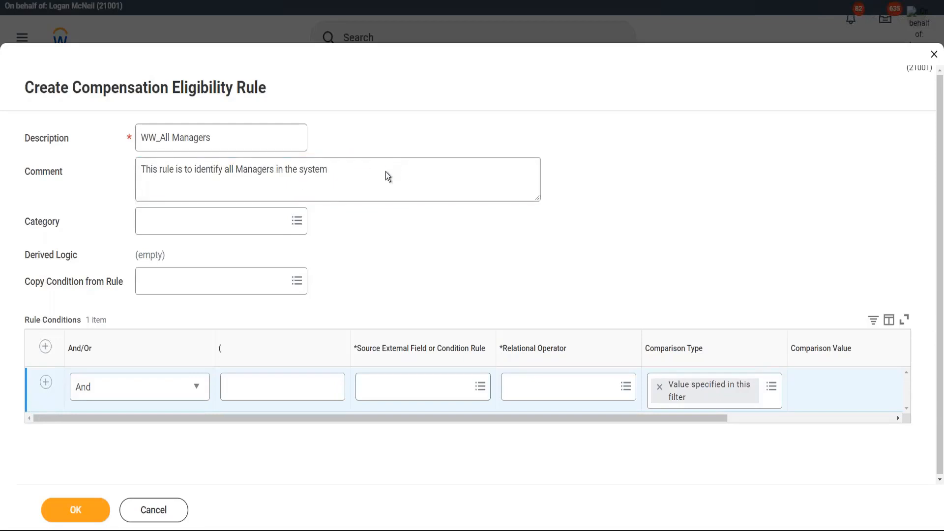
click(386, 172)
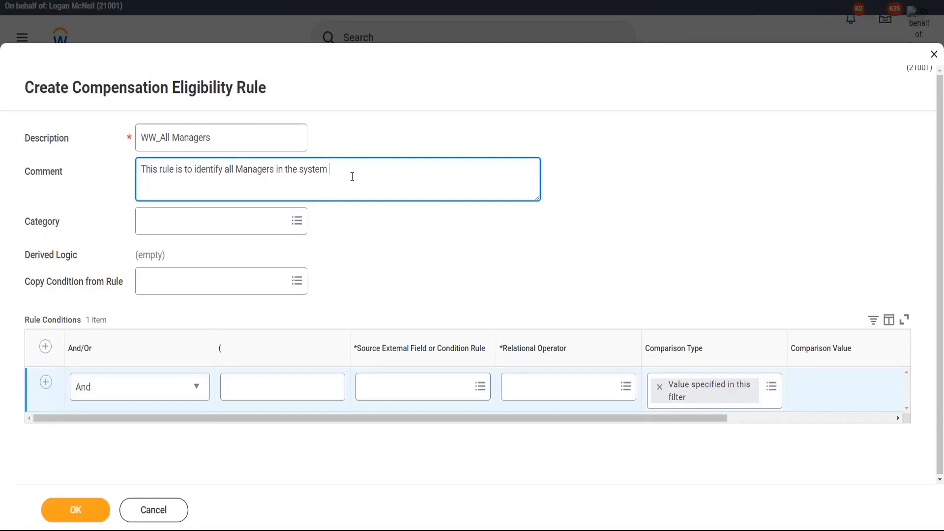
right_click(86, 0)
click(125, 50)
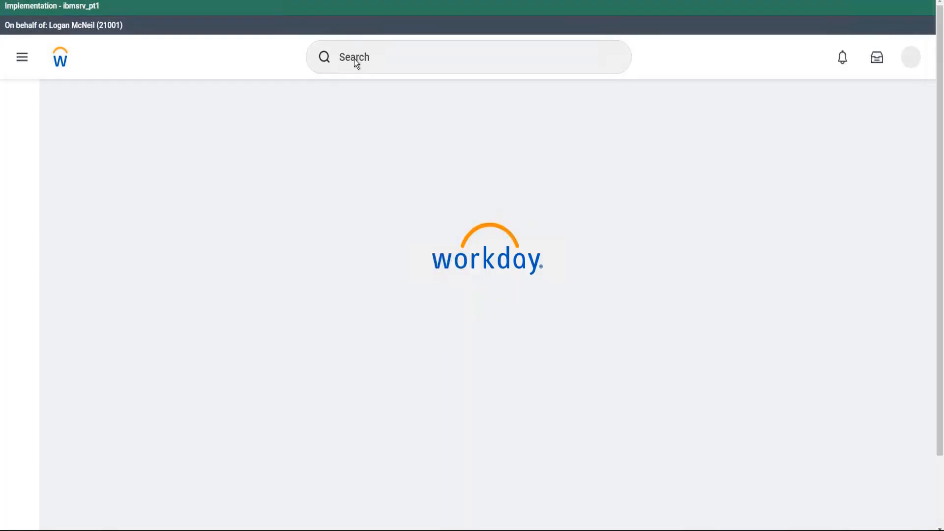
- Start the Create Job Profile task with an effective date of 03/20/2022
click(367, 56)
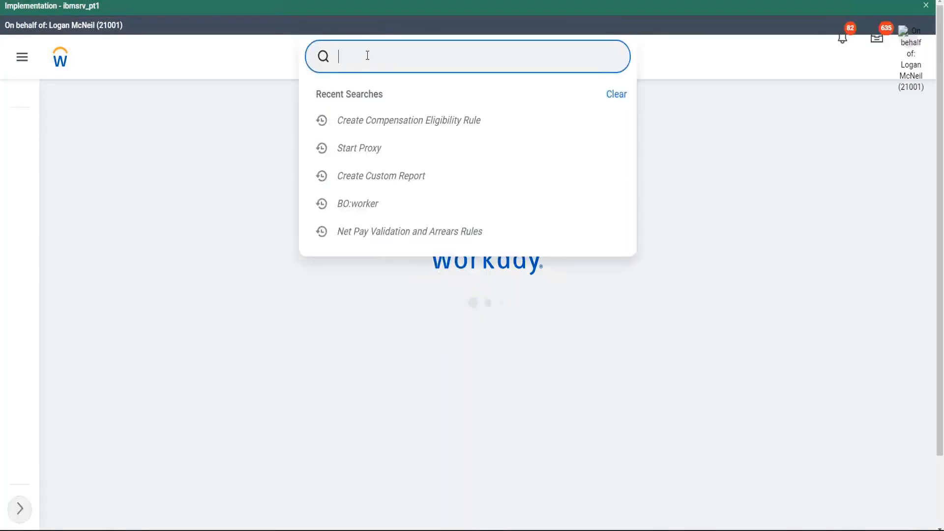
text(crea)
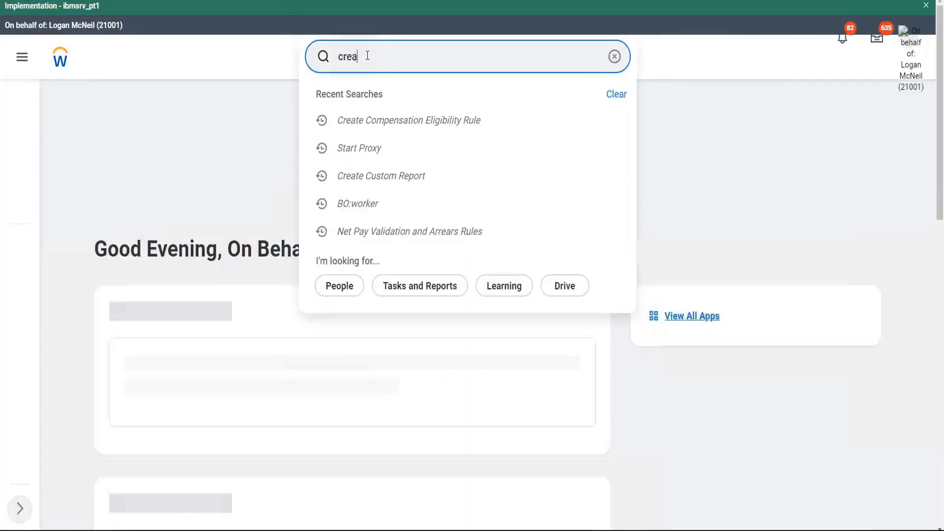
text(te job pro)
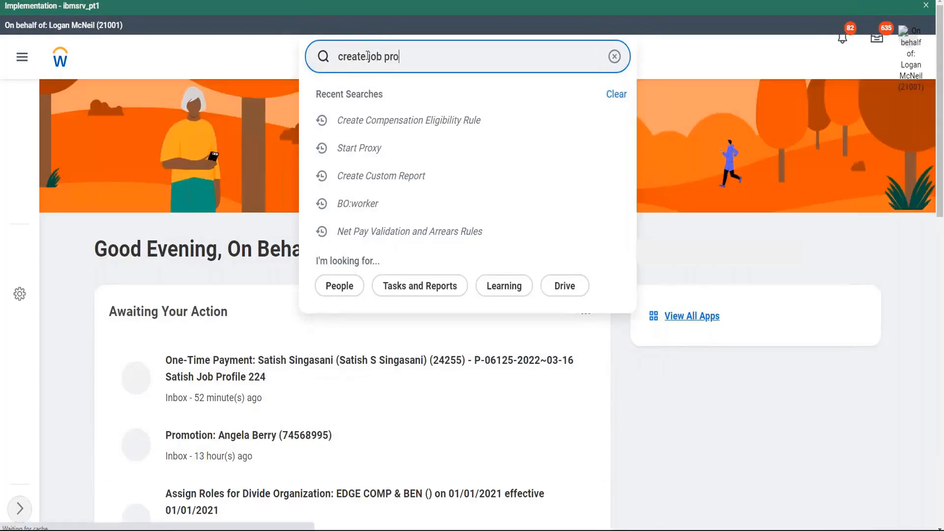
text(file)
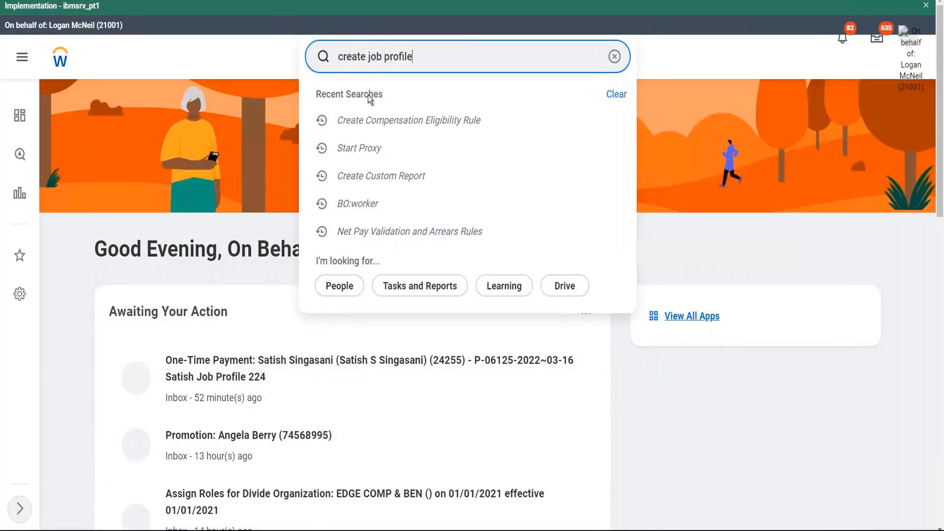
key(Return)
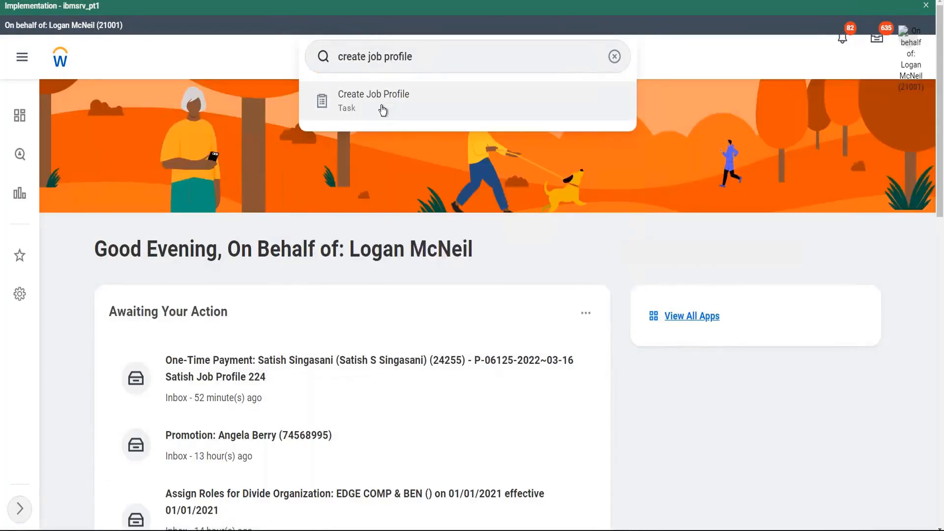
click(383, 109)
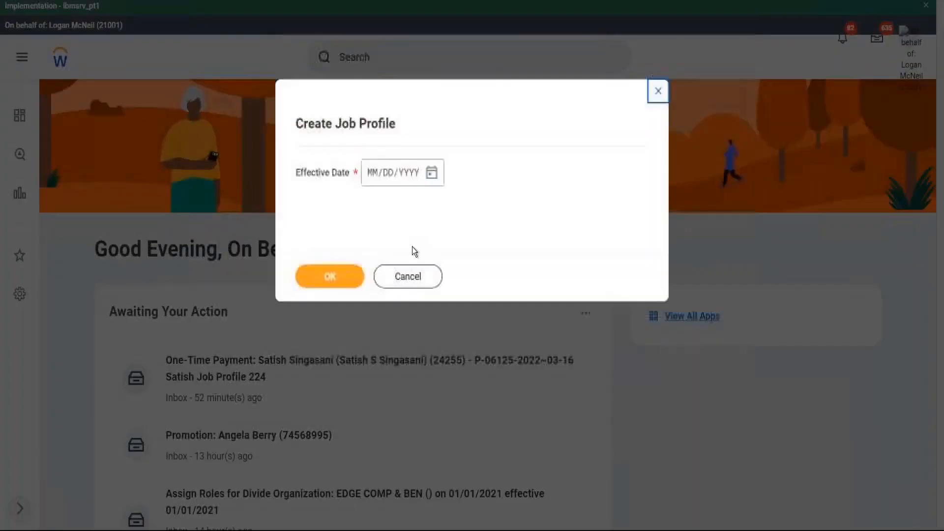
click(432, 173)
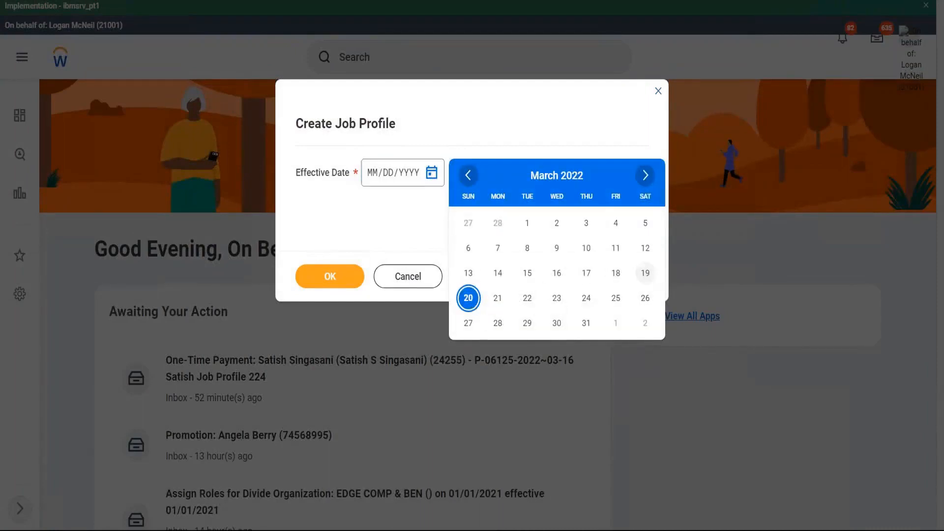
click(469, 298)
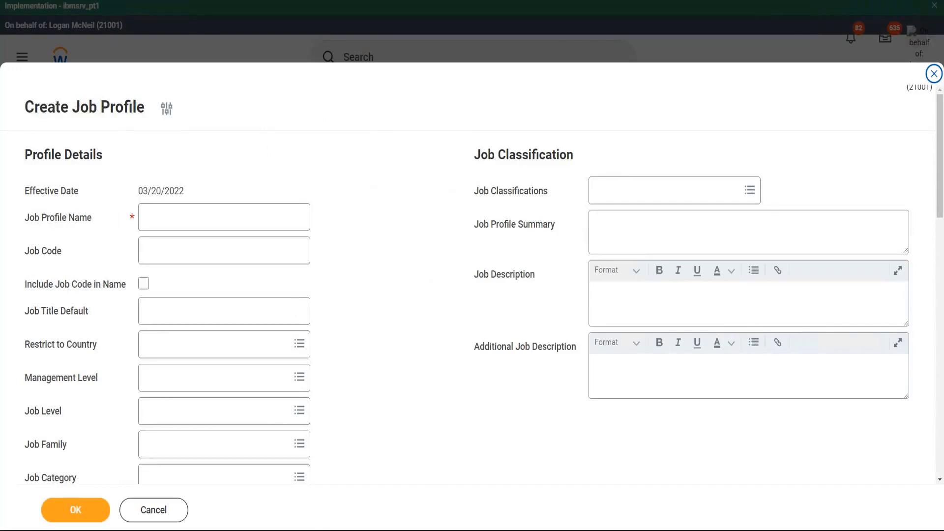
- Look through the job profile Management Level options without selecting any
mouse_move(11, 142)
mouse_down()
mouse_move(298, 196)
mouse_move(329, 379)
mouse_move(147, 454)
mouse_move(20, 406)
mouse_move(7, 224)
mouse_move(21, 158)
mouse_move(12, 142)
mouse_up()
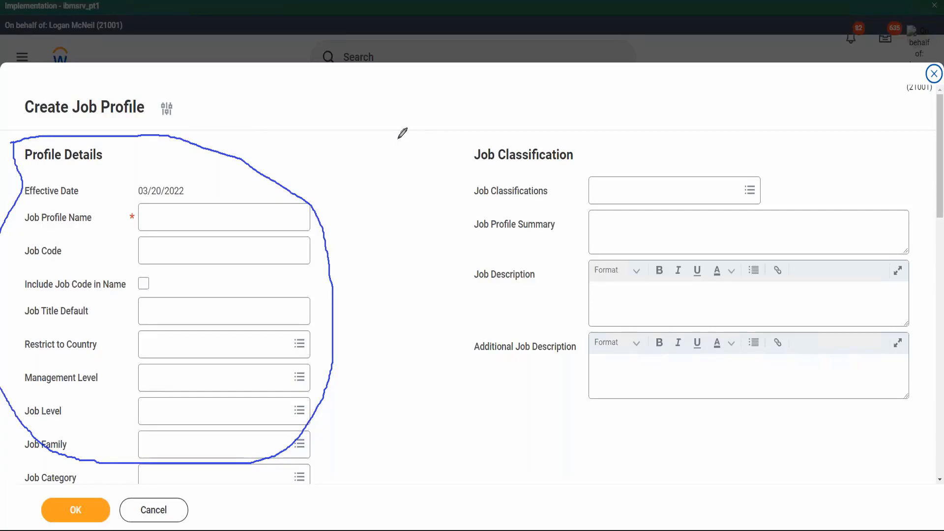
click(212, 378)
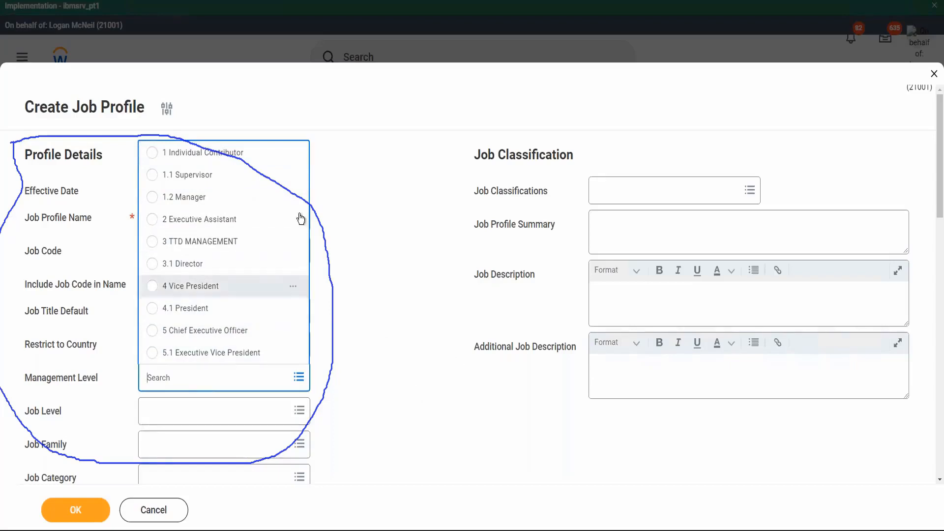
click(402, 295)
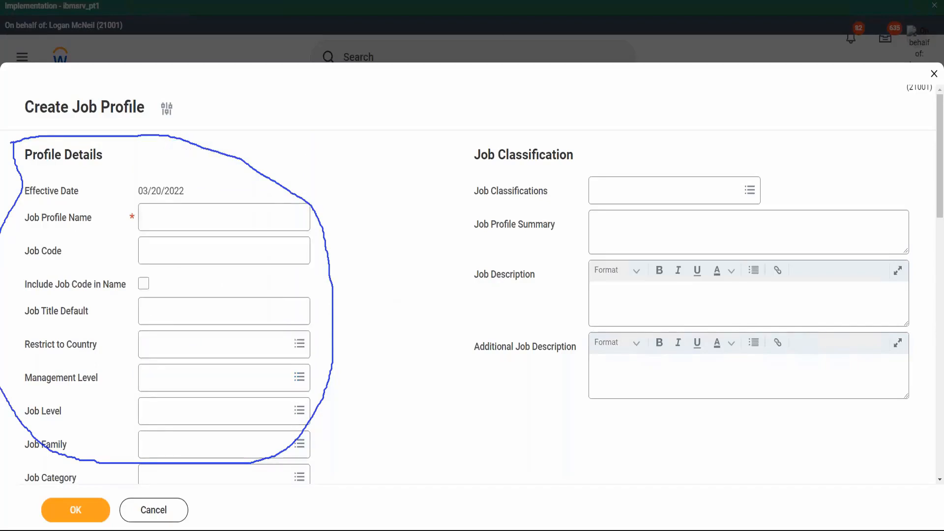
click(567, 35)
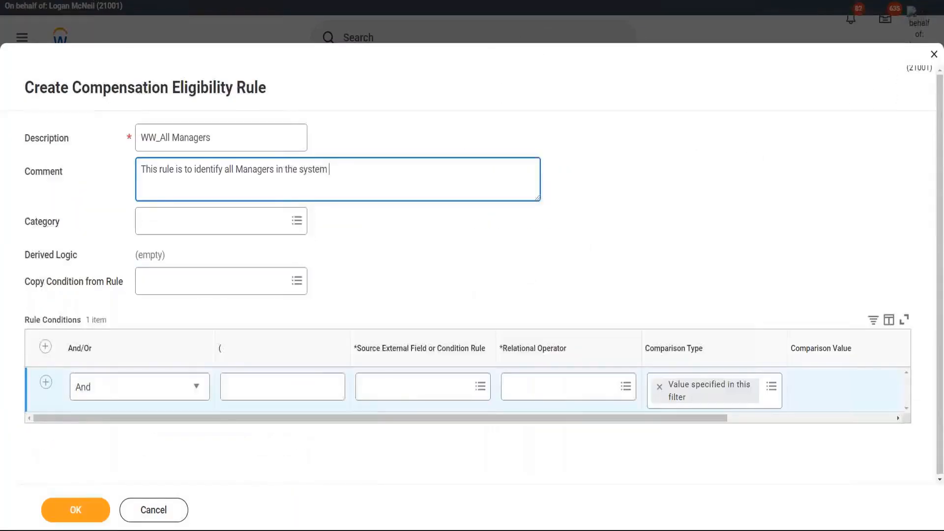
- Set the condition's source field to Management Level (Compensation) and show its field details
click(398, 391)
text(man)
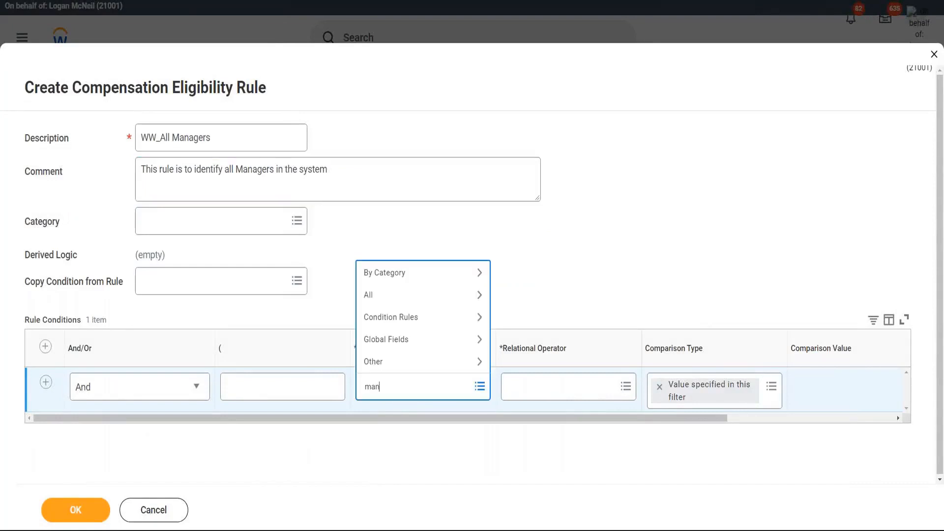
text(agement level)
key(Return)
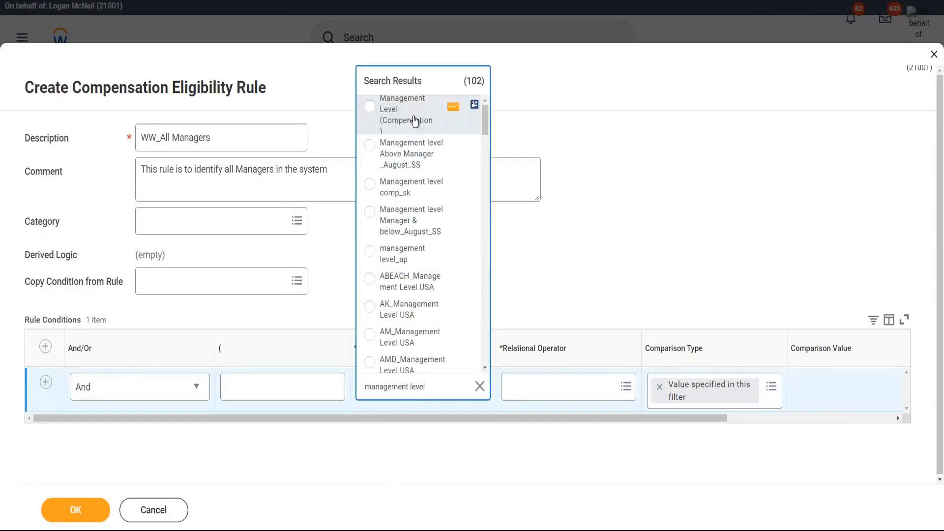
click(393, 111)
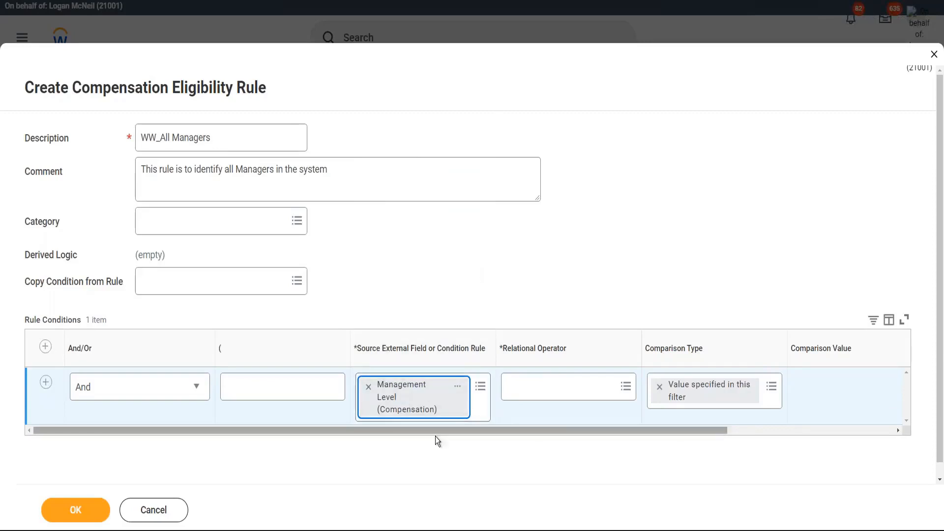
click(458, 388)
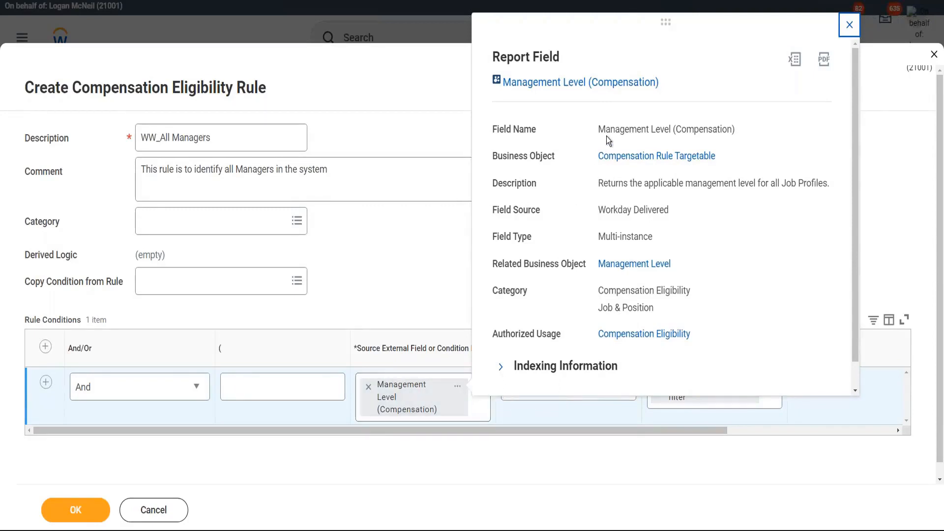
- Review Management Level (Compensation) details, noting Compensation Eligibility authorized usage, then close them
drag(600, 131, 753, 128)
click(753, 129)
drag(597, 184, 830, 182)
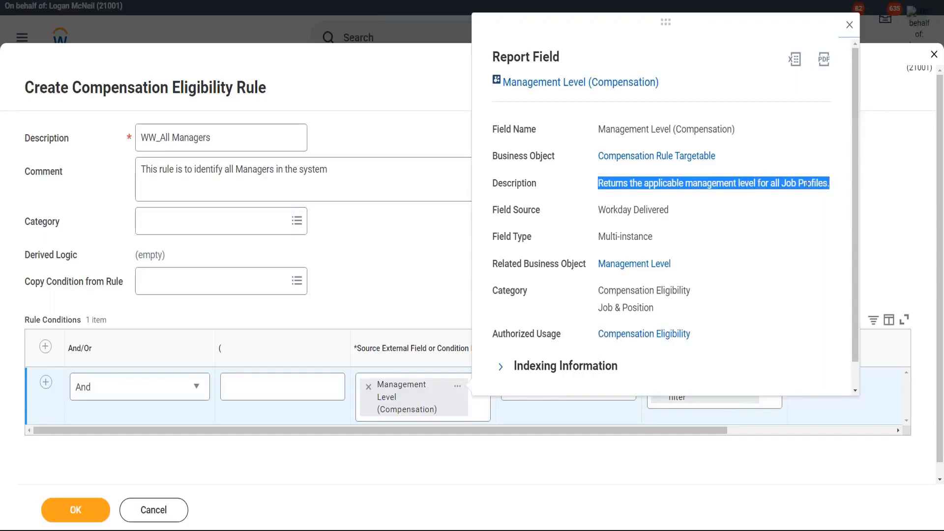
click(806, 184)
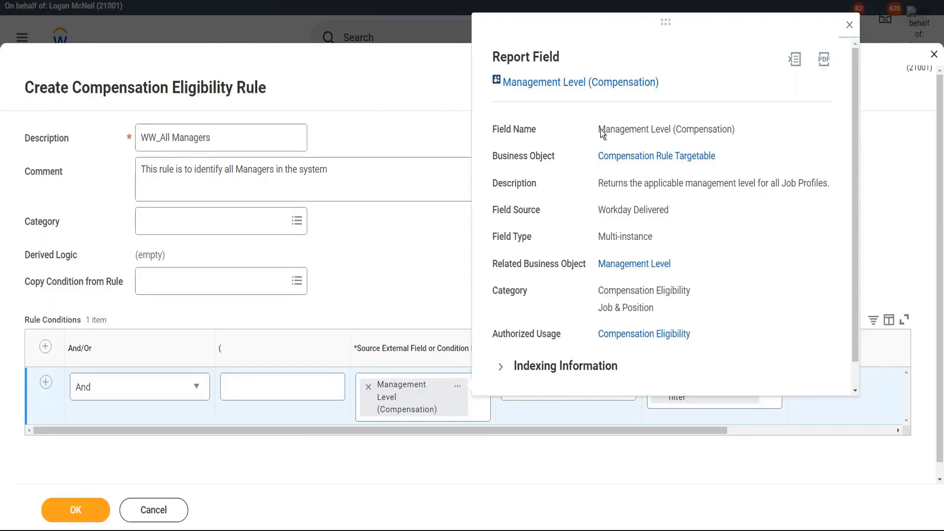
drag(598, 129, 674, 130)
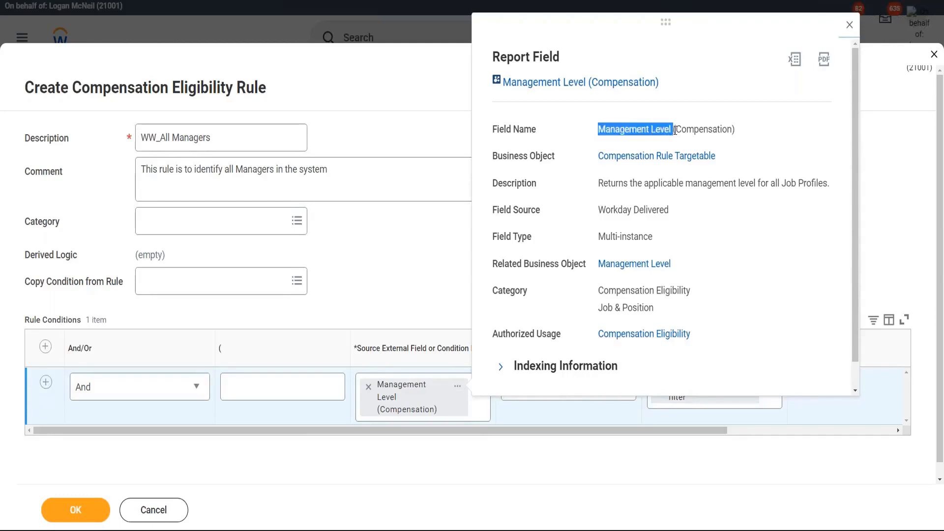
double_click(689, 130)
click(746, 128)
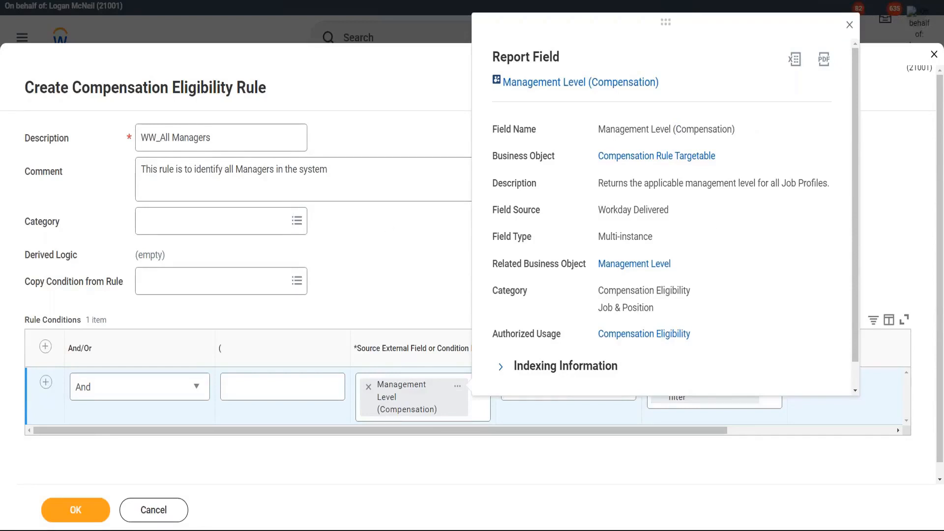
mouse_move(673, 359)
mouse_down()
mouse_move(690, 358)
mouse_move(718, 320)
mouse_move(526, 309)
mouse_move(468, 337)
mouse_move(570, 363)
mouse_move(683, 358)
mouse_up()
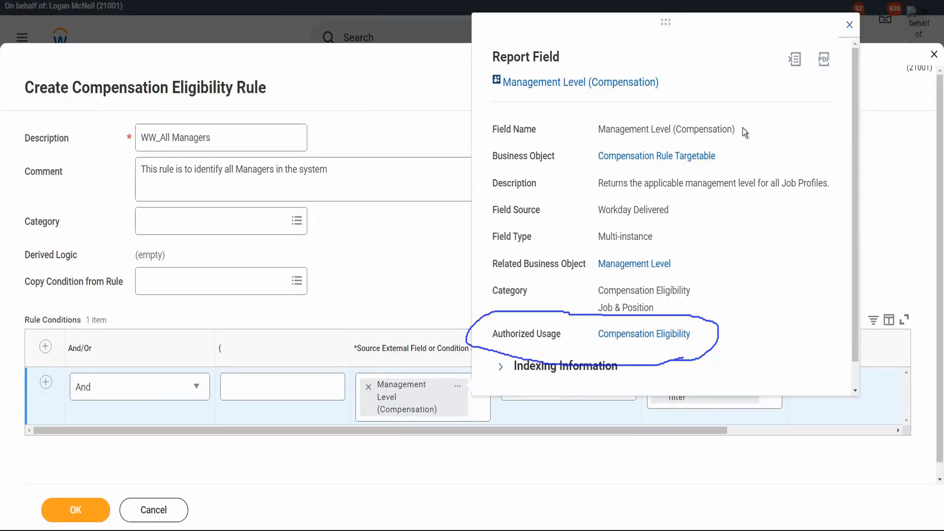
click(574, 39)
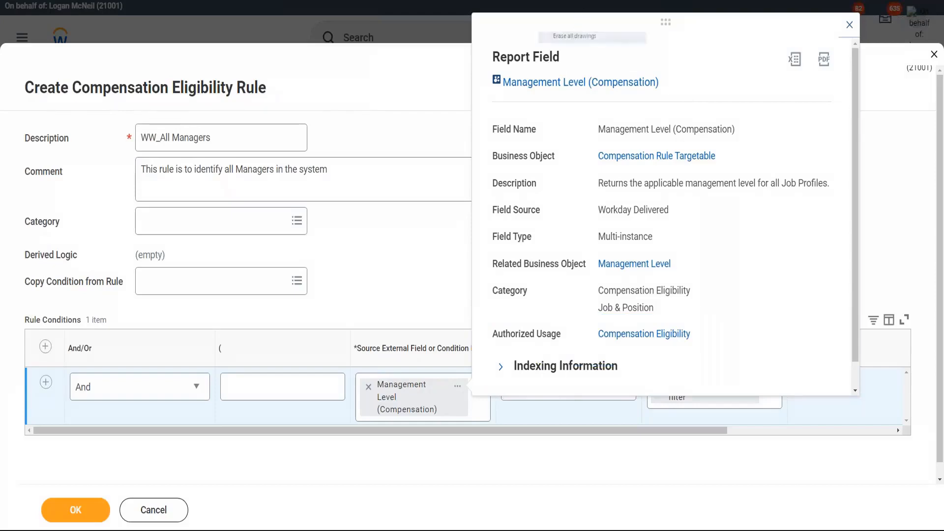
click(849, 24)
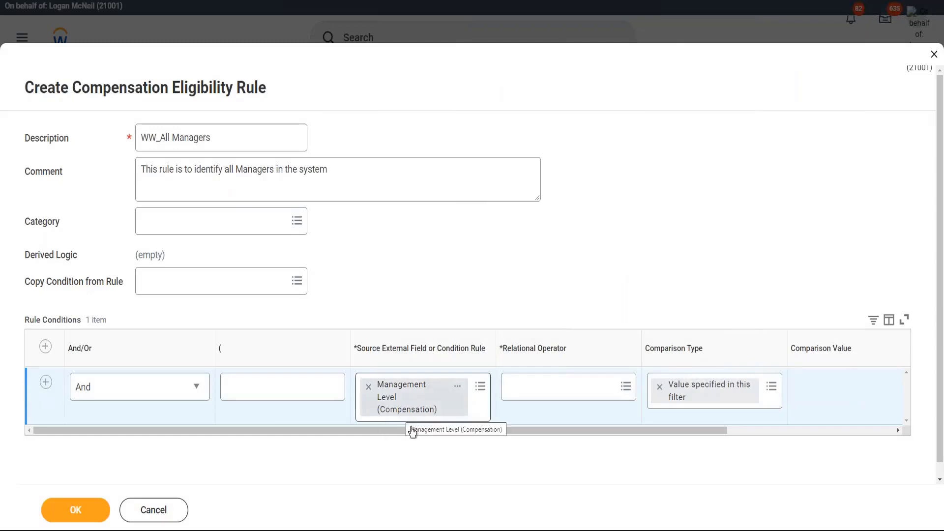
click(369, 387)
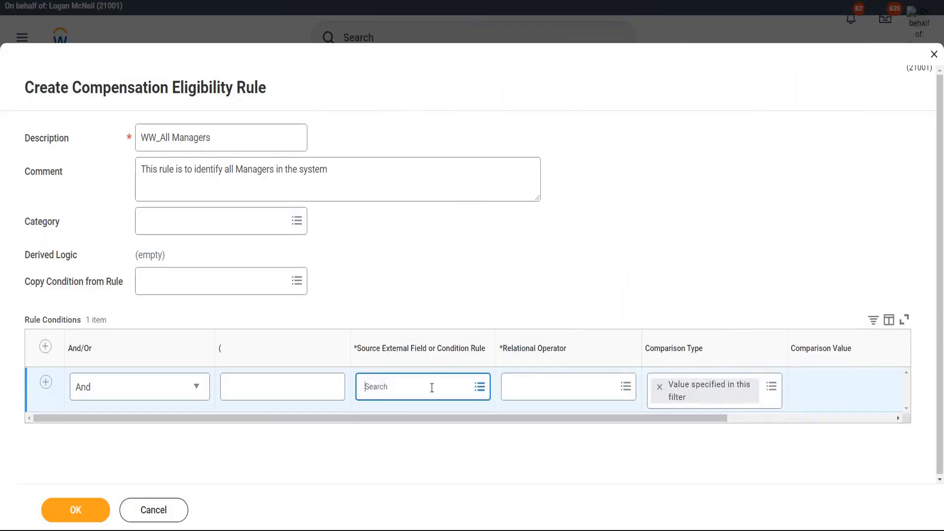
click(431, 387)
text(management level)
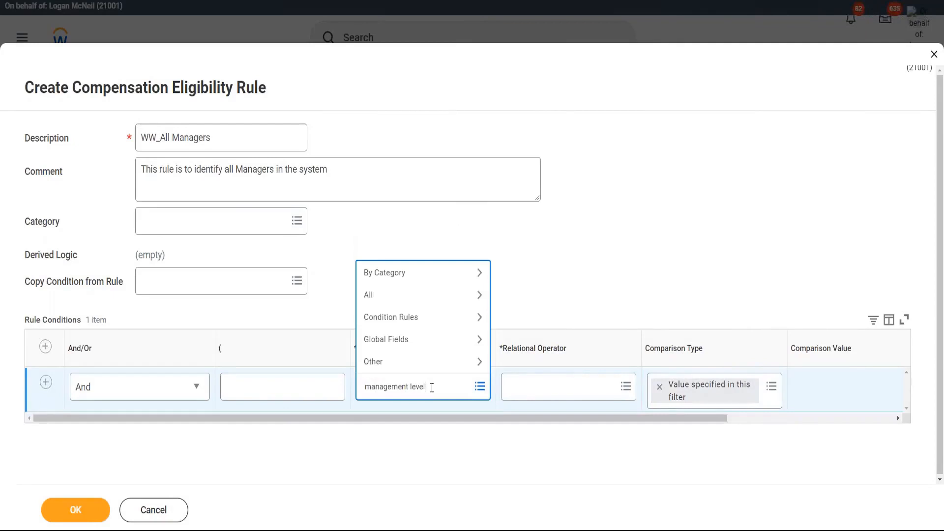
key(Return)
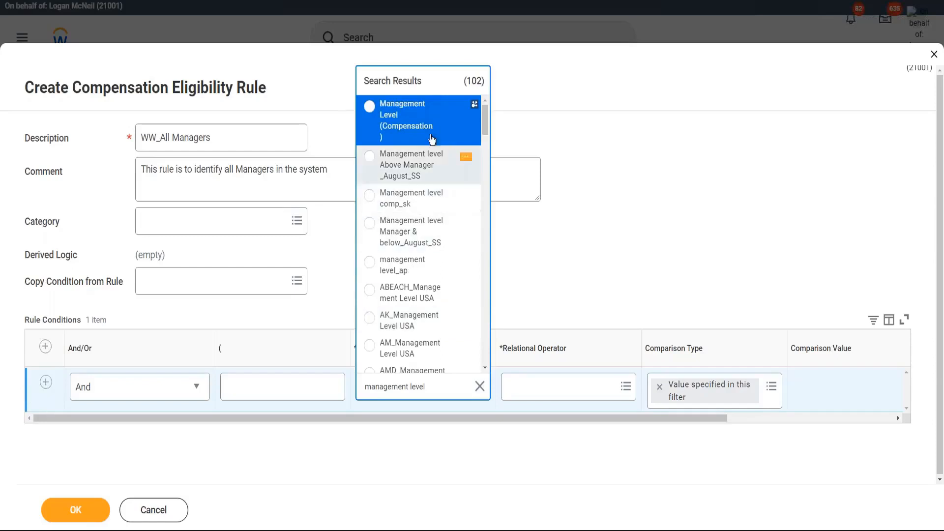
drag(485, 120, 485, 320)
scroll(489, 218, down, 3)
scroll(484, 288, down, 3)
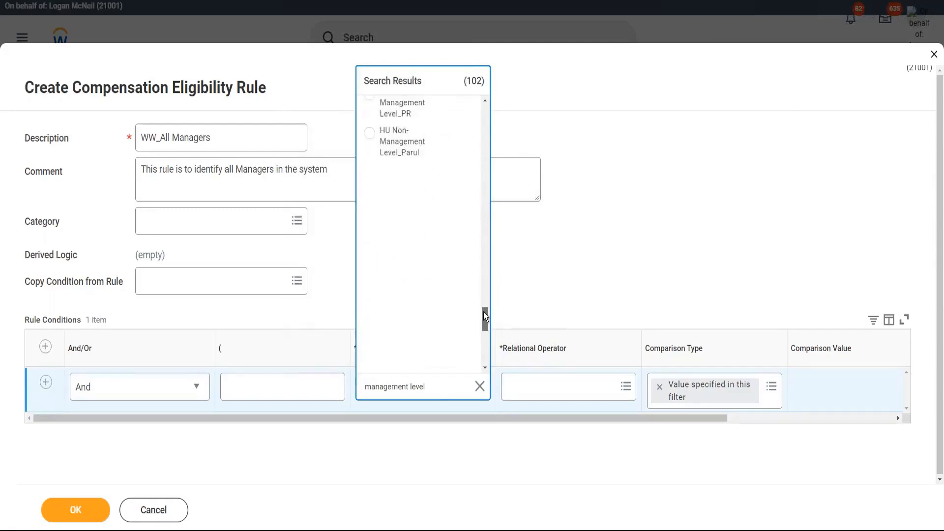
drag(486, 308, 489, 333)
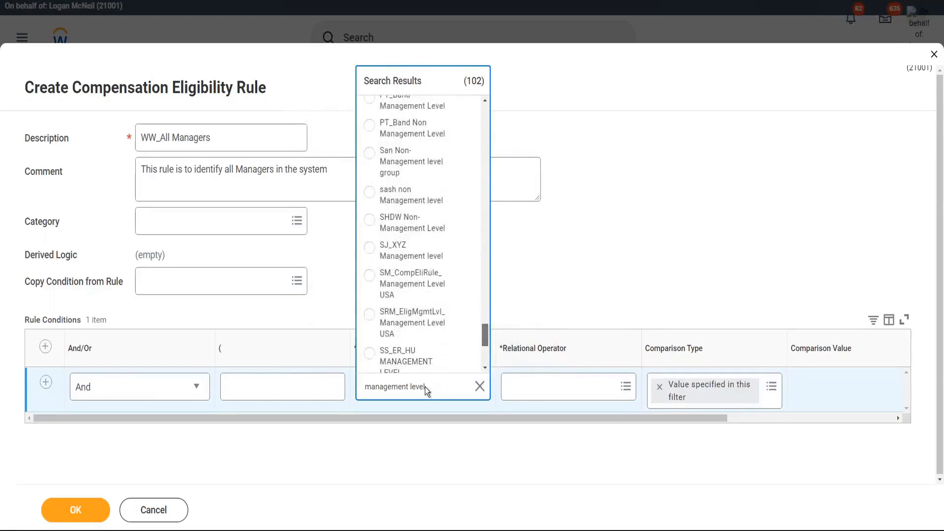
key(ctrl+a)
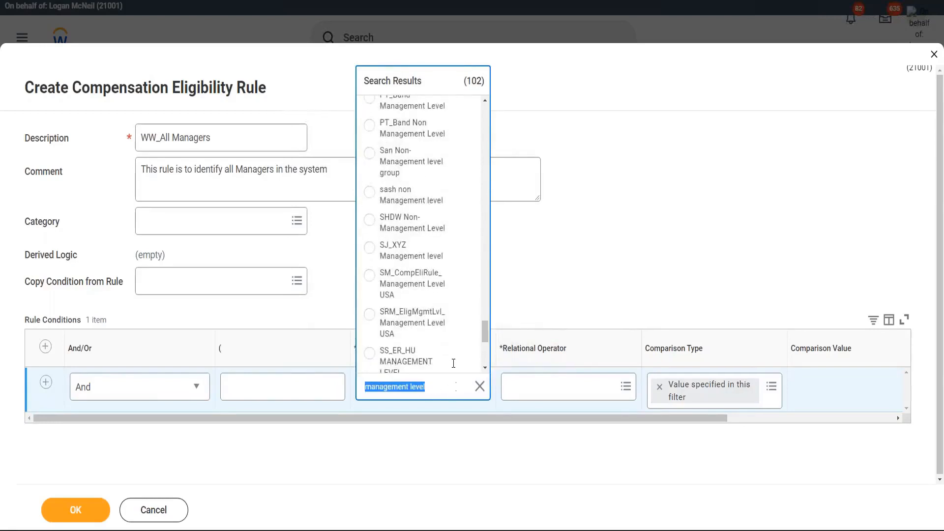
text(field: m)
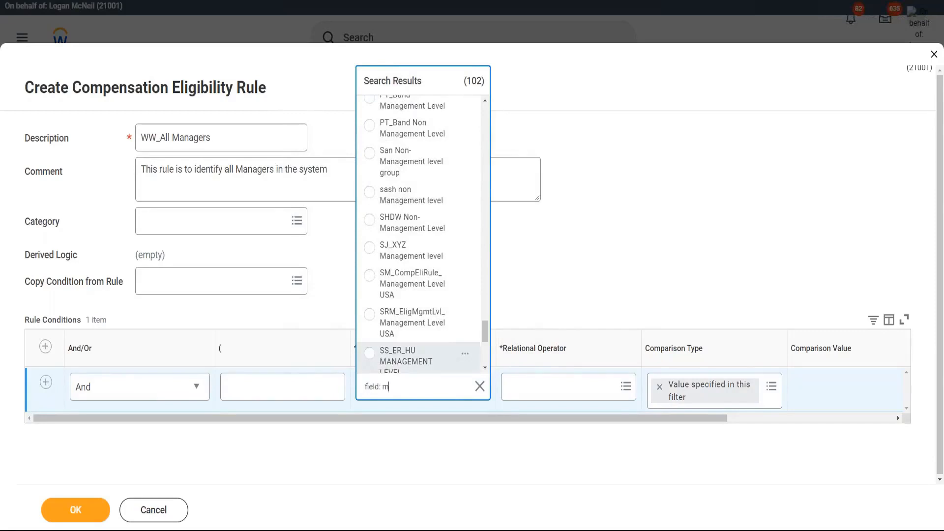
text(anagement level)
key(Return)
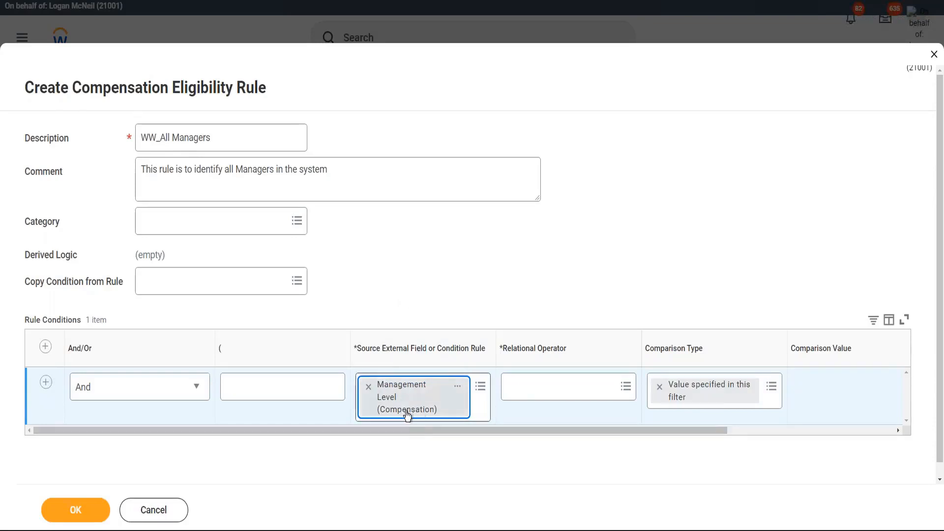
- Set the condition's relational operator to 'any in the selection list'
drag(409, 430, 485, 431)
click(238, 171)
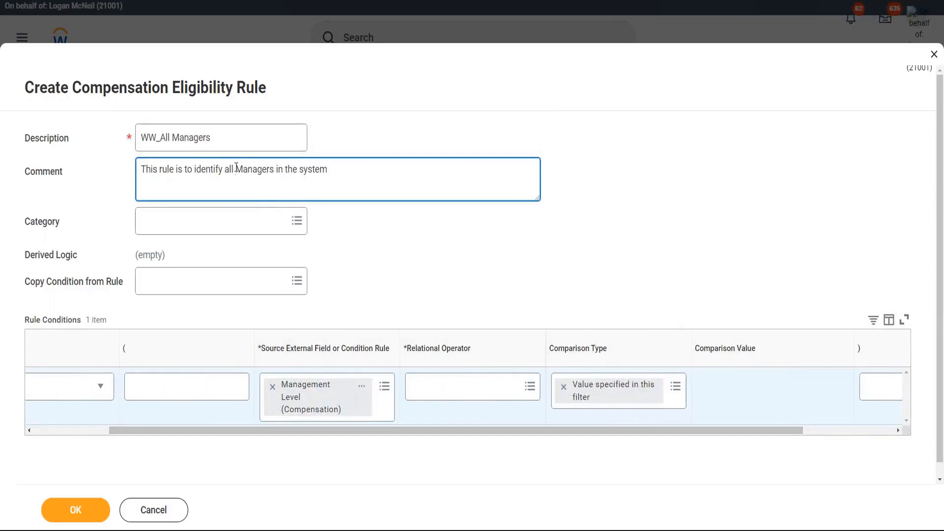
double_click(251, 165)
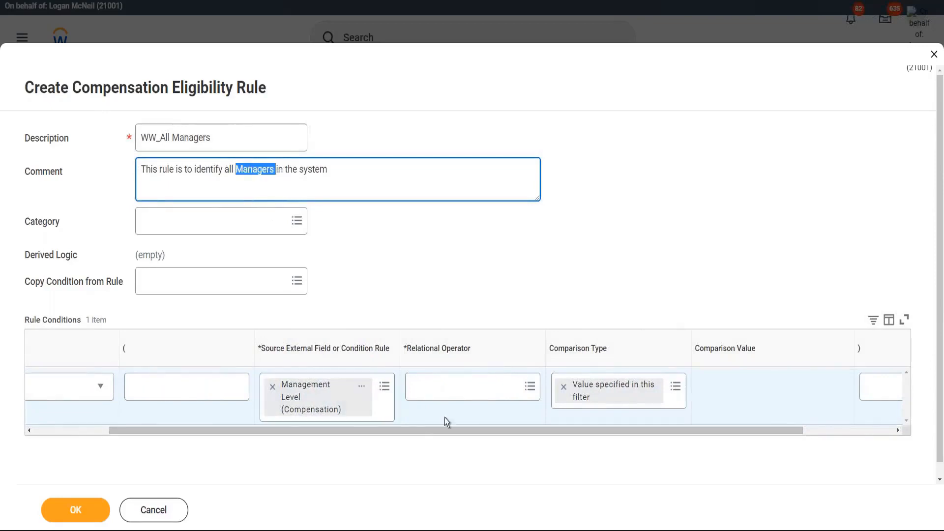
click(450, 394)
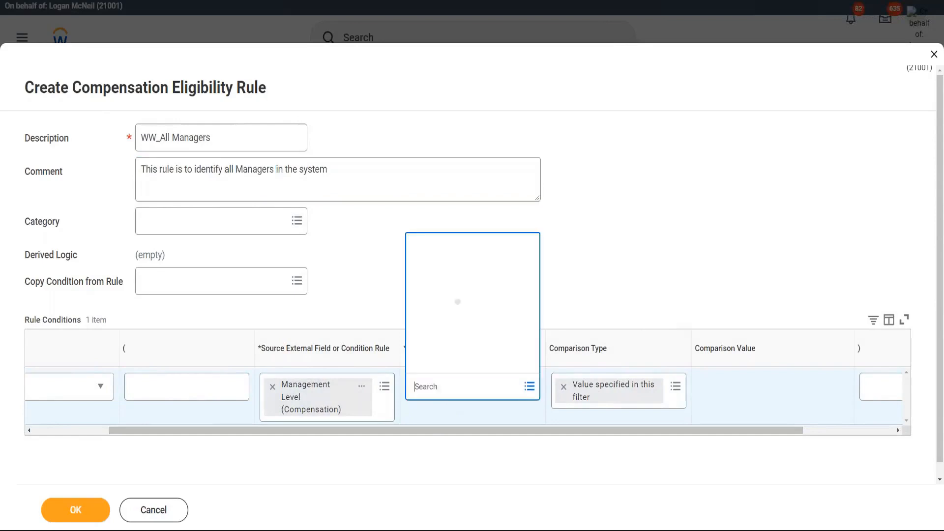
click(455, 341)
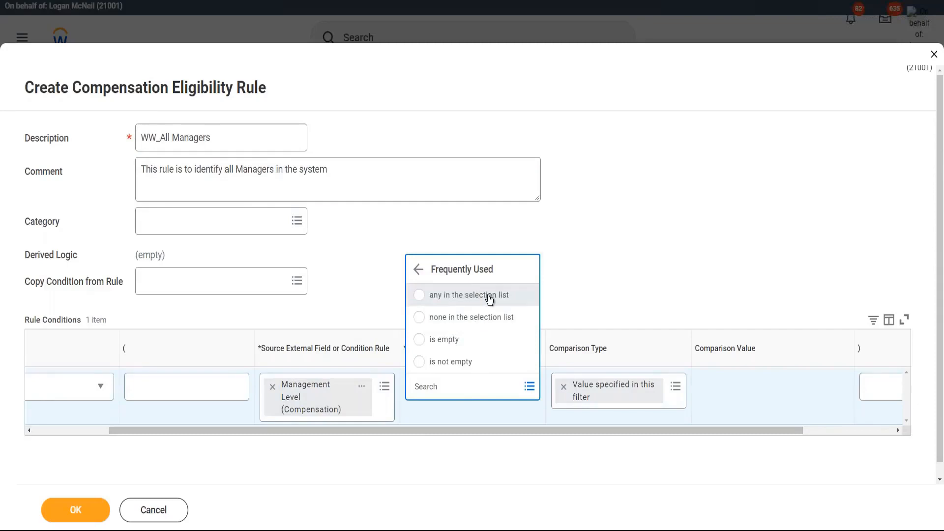
click(489, 297)
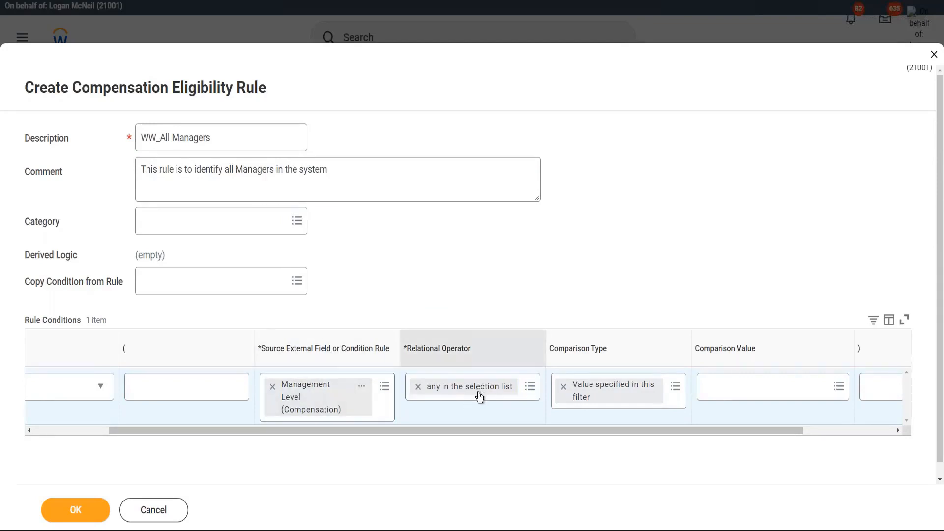
- Choose 6 Manager as the condition's comparison value
click(730, 392)
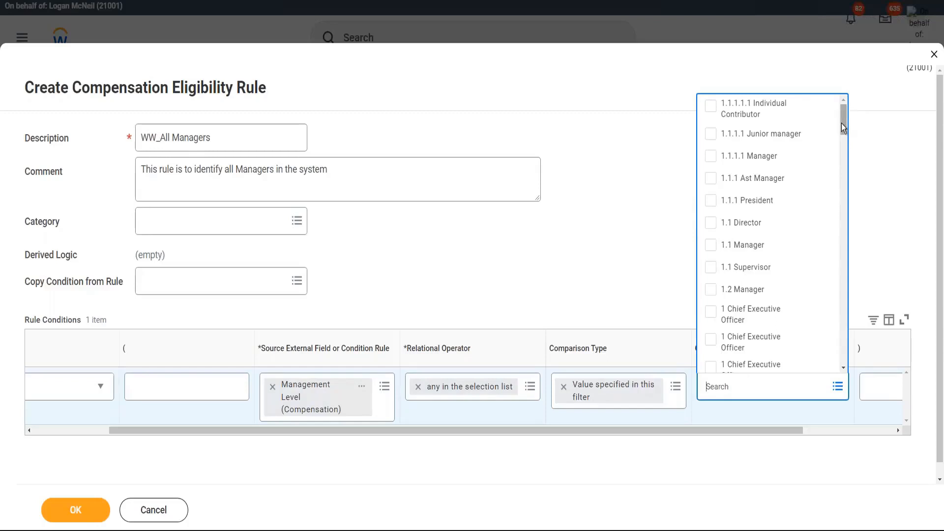
drag(841, 123, 847, 206)
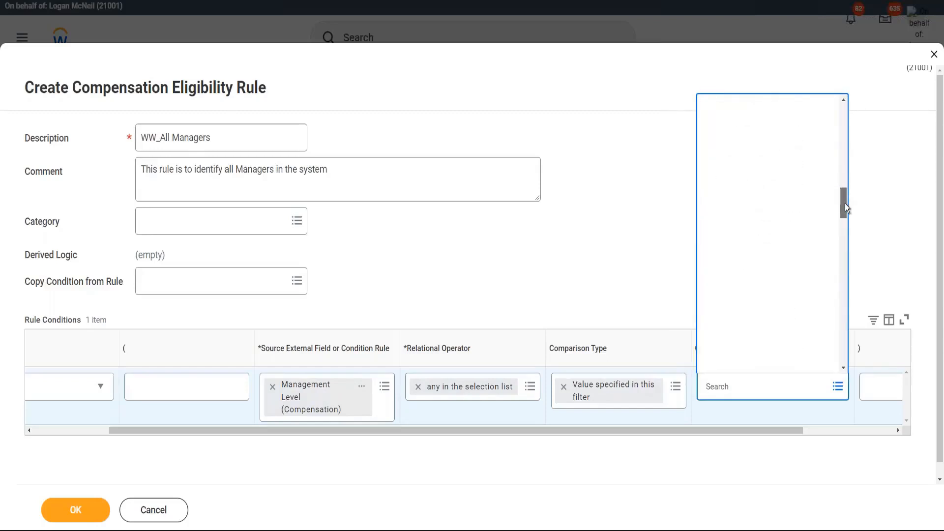
drag(845, 202, 844, 259)
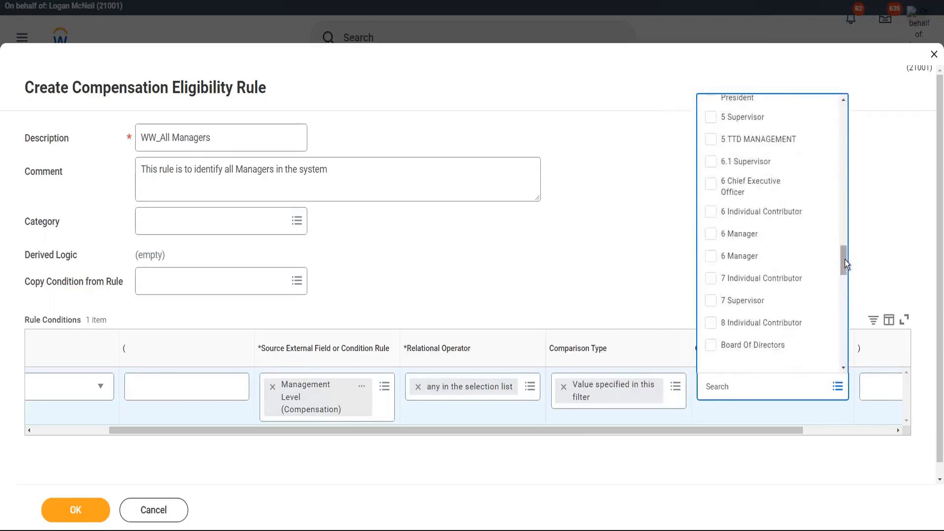
click(711, 235)
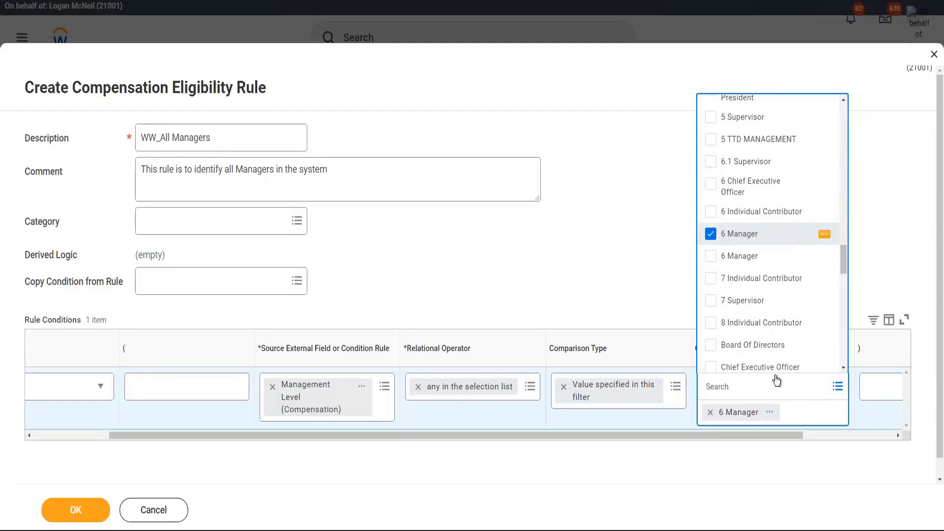
click(770, 415)
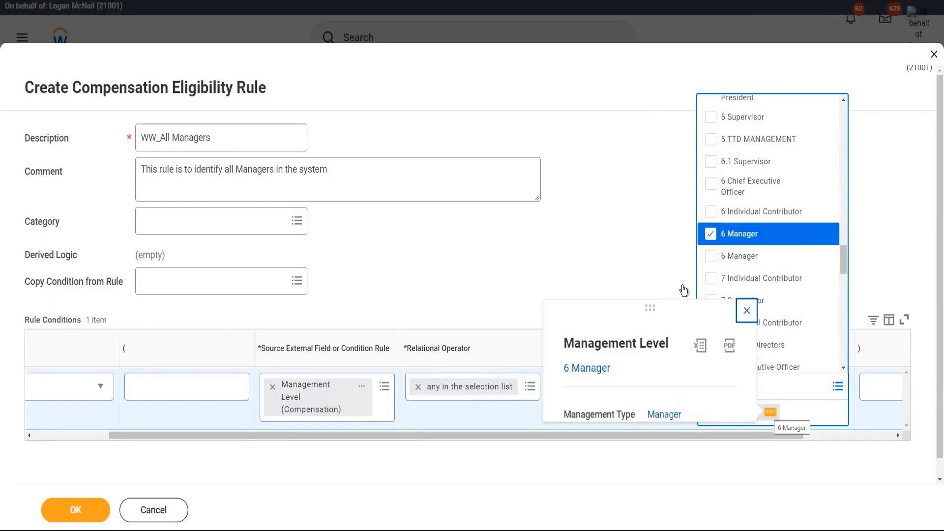
click(610, 203)
click(612, 223)
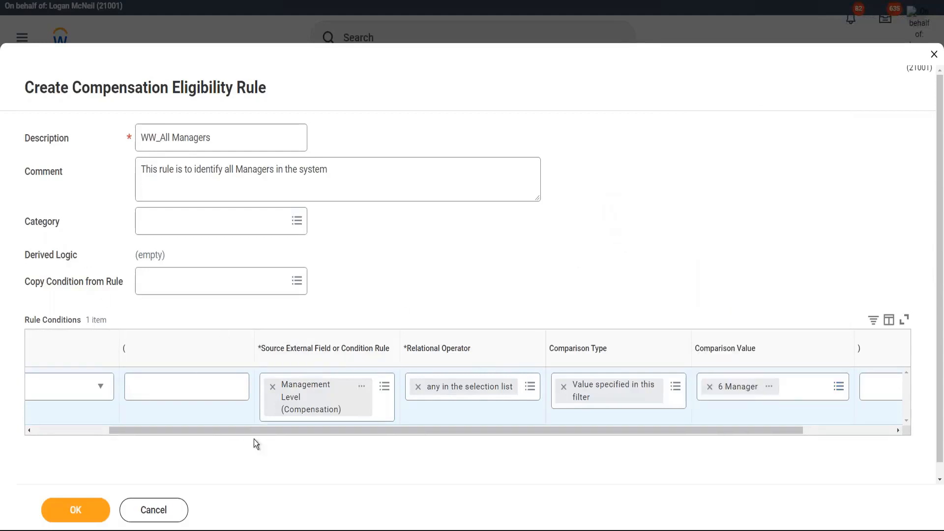
drag(226, 429, 117, 439)
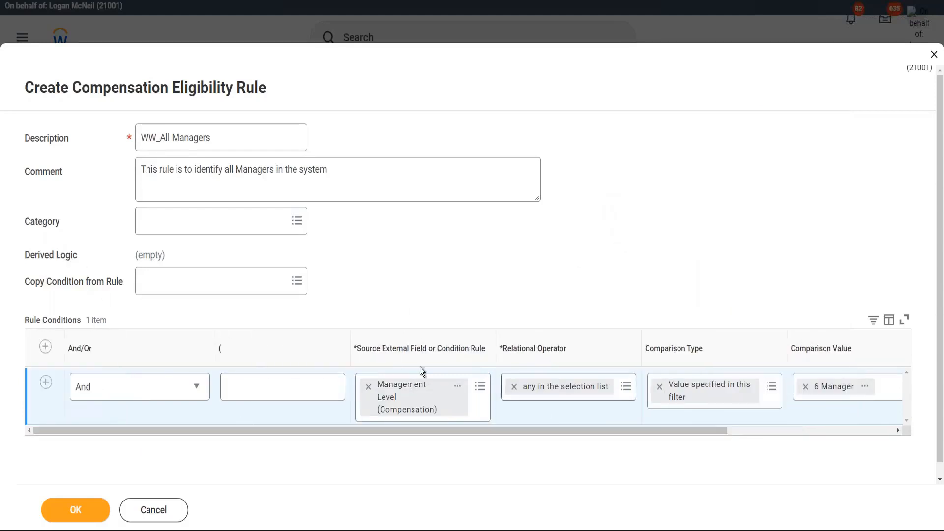
- Submit the WW_All Managers rule form with OK to reach its View Compensation Rule page
drag(401, 431, 491, 440)
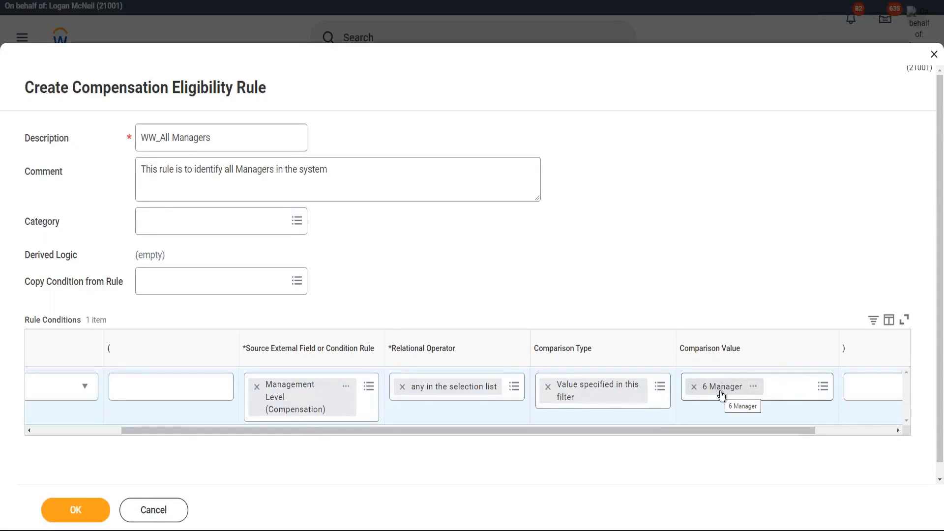
click(75, 509)
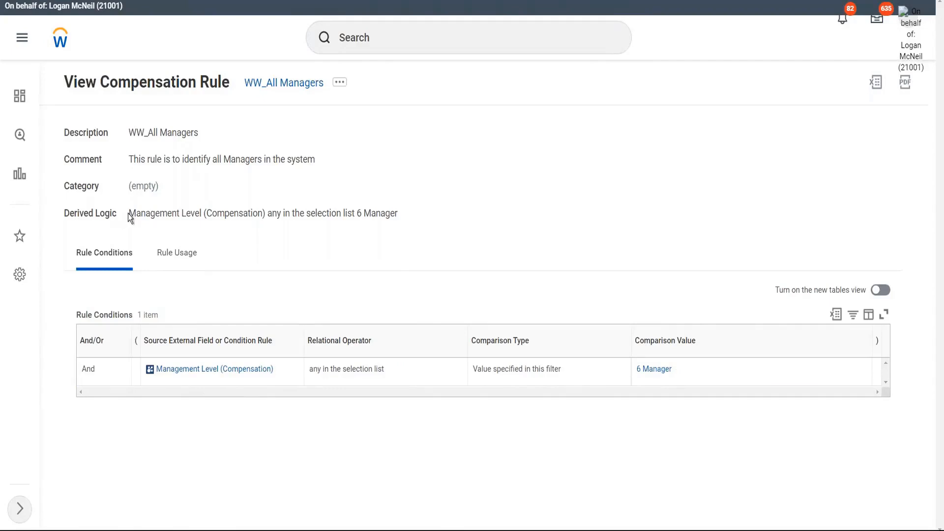
drag(129, 214, 273, 213)
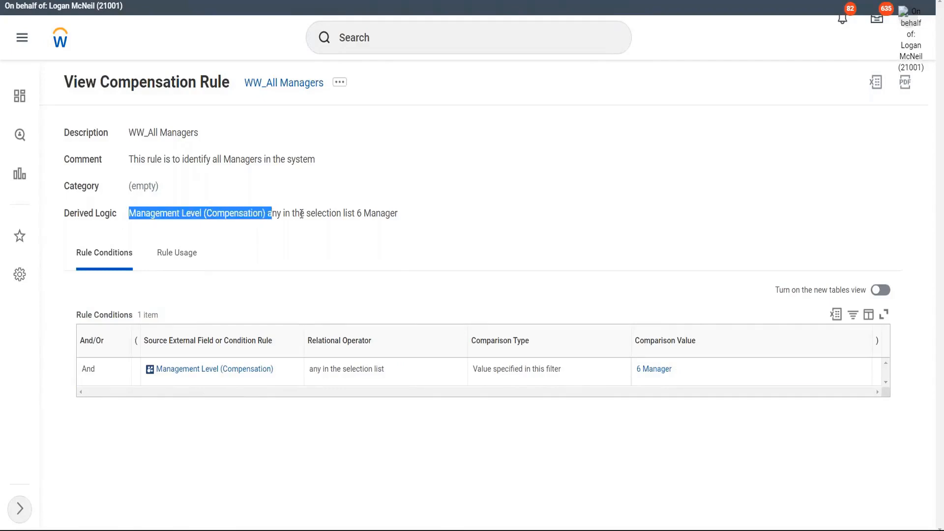
click(343, 216)
drag(355, 214, 418, 213)
click(423, 218)
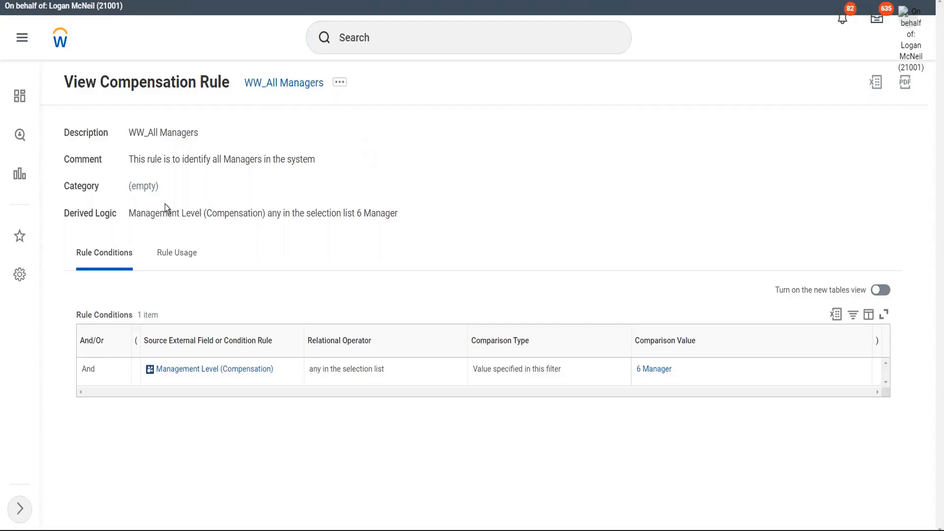
drag(131, 207, 455, 213)
click(499, 212)
- Open View Eligible Workers for WW_All Managers under Compensation Eligibility, showing 0 workers
click(341, 85)
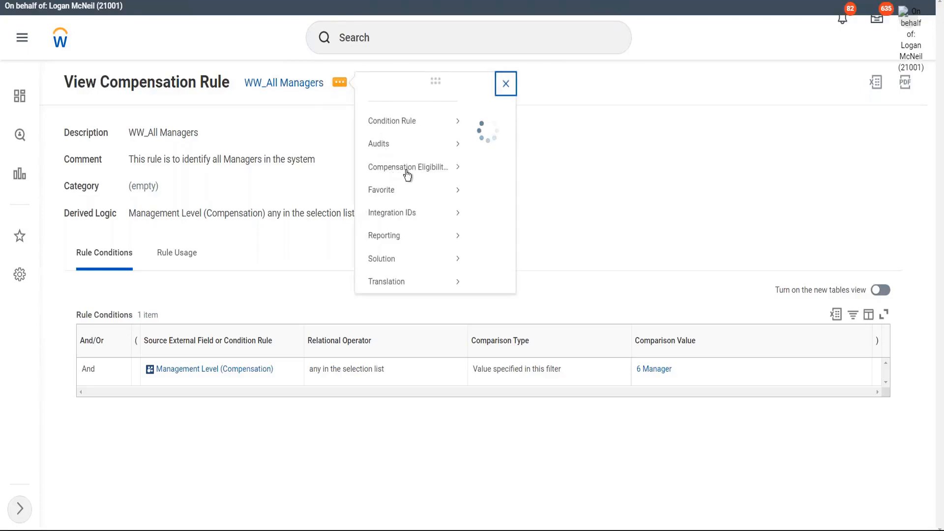
mouse_move(419, 188)
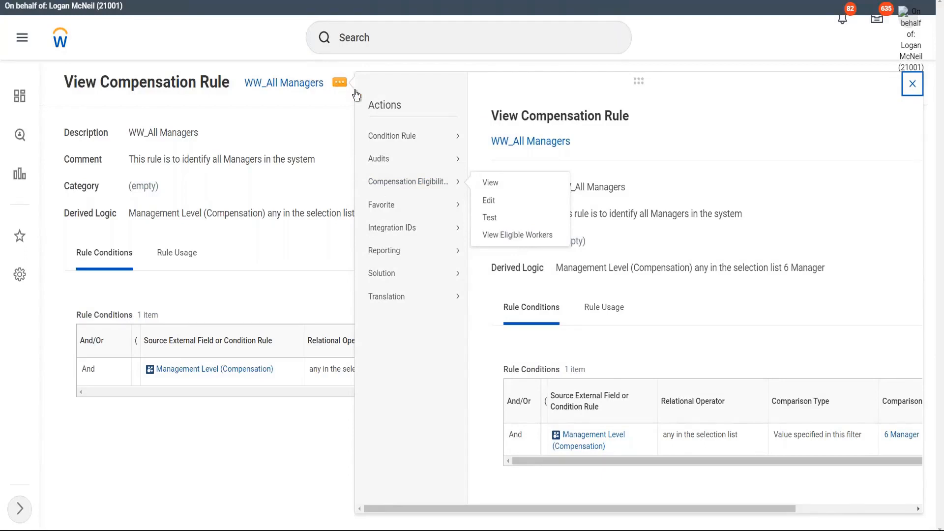
click(530, 238)
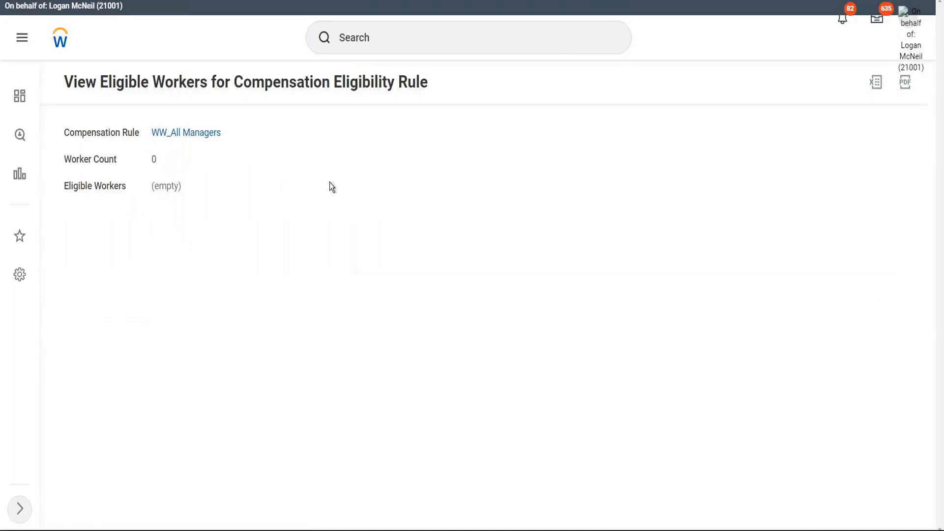
- Return to the WW_All Managers rule page and browse its related actions menu
click(218, 134)
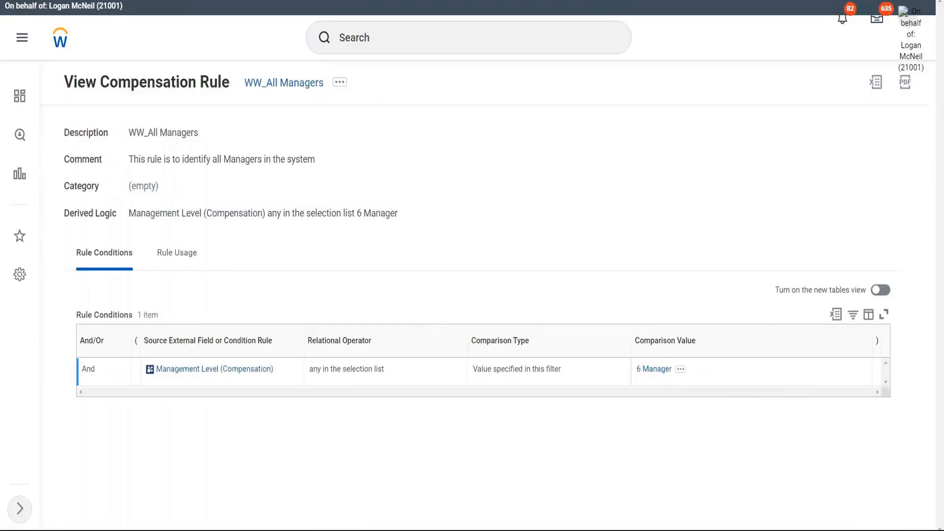
click(347, 84)
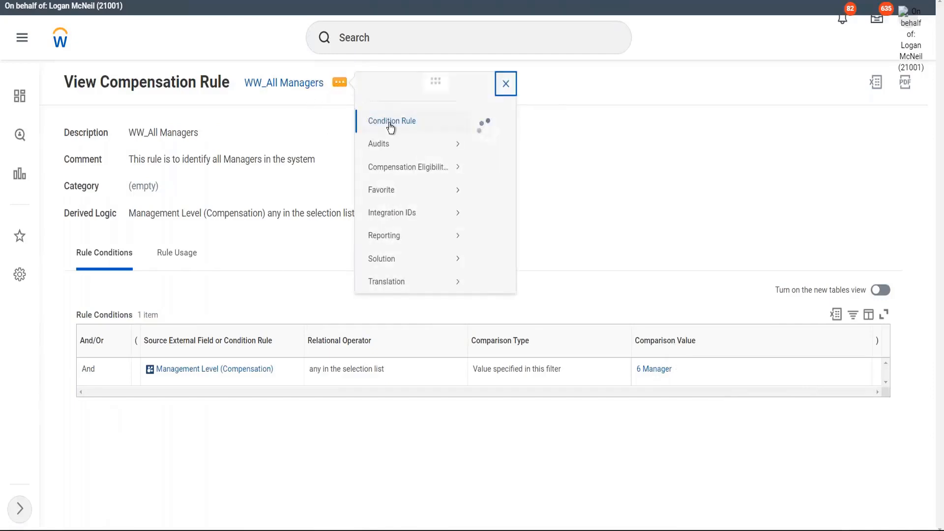
mouse_move(391, 127)
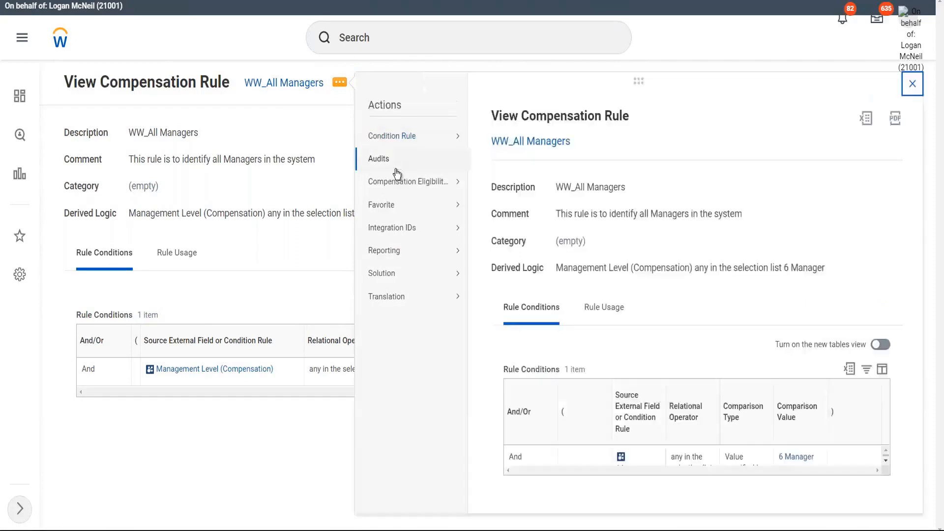
mouse_move(420, 190)
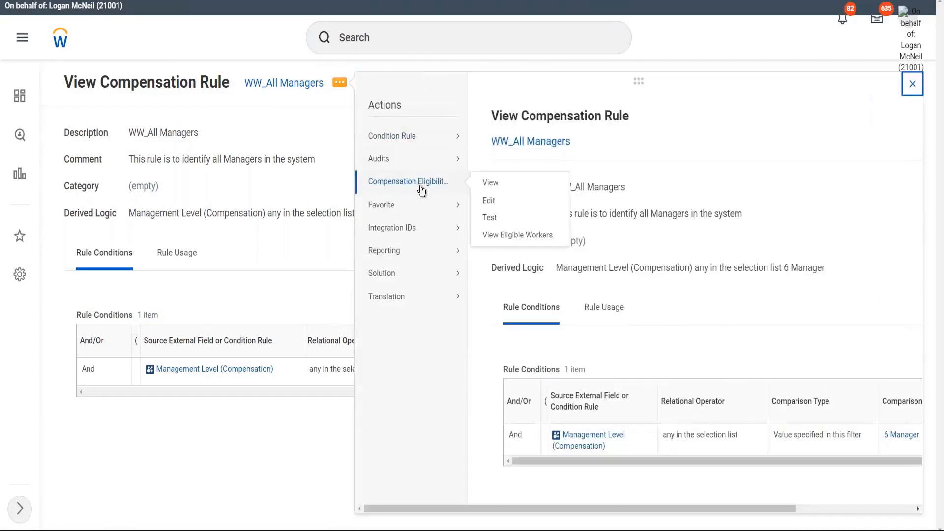
click(491, 201)
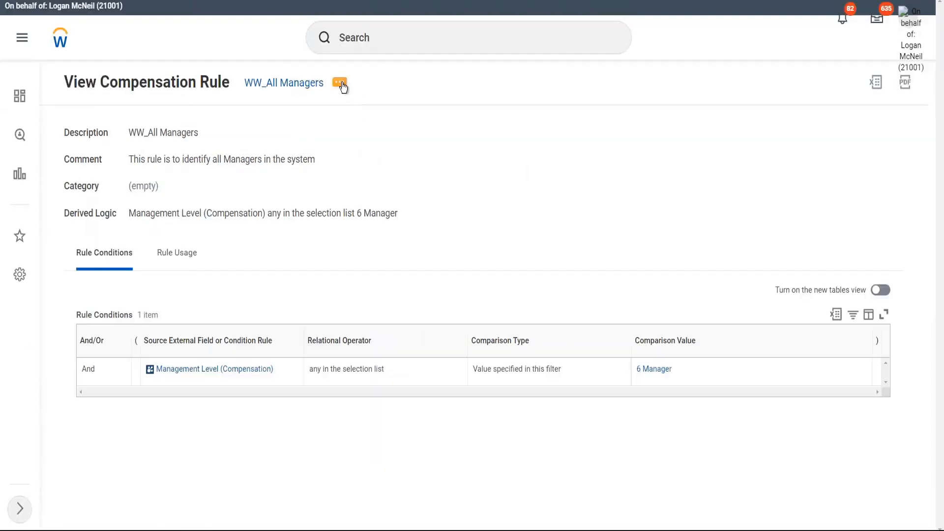
- Open View Eligible Workers for WW_All Managers again from its related actions
click(340, 84)
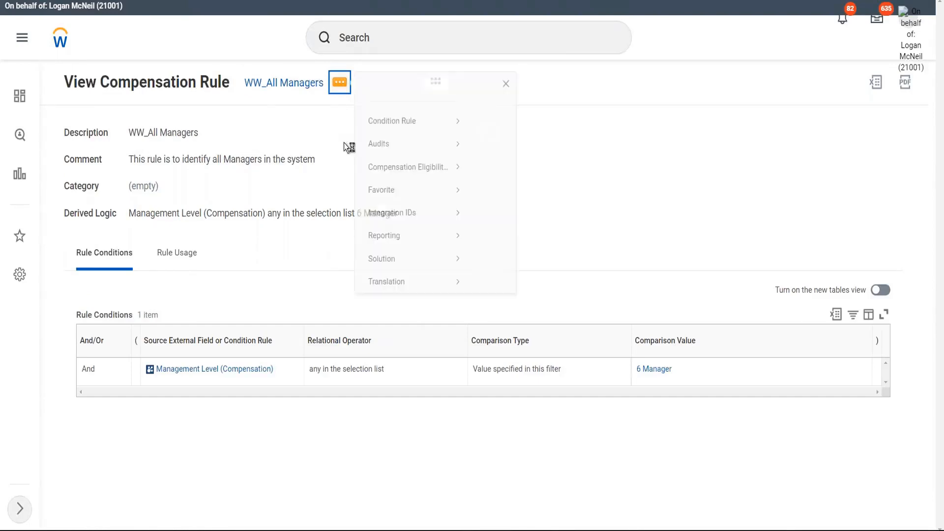
mouse_move(383, 169)
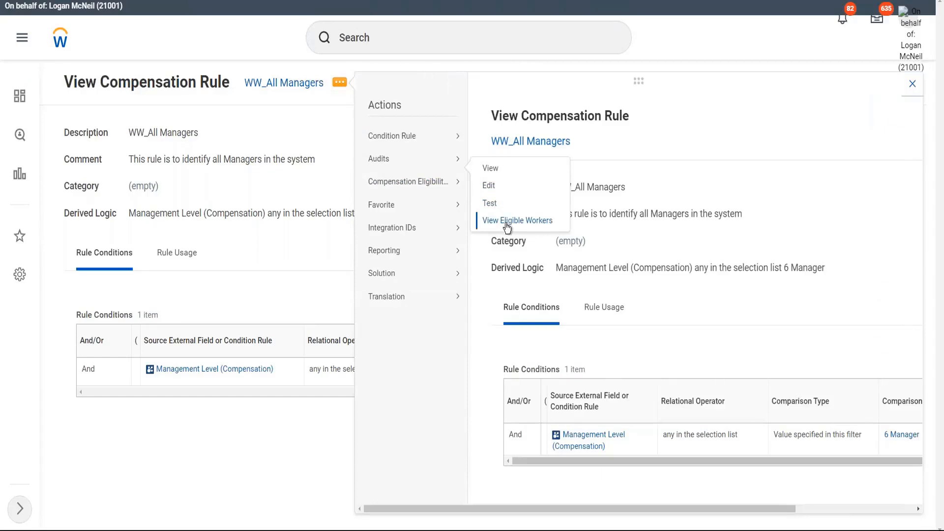
click(506, 222)
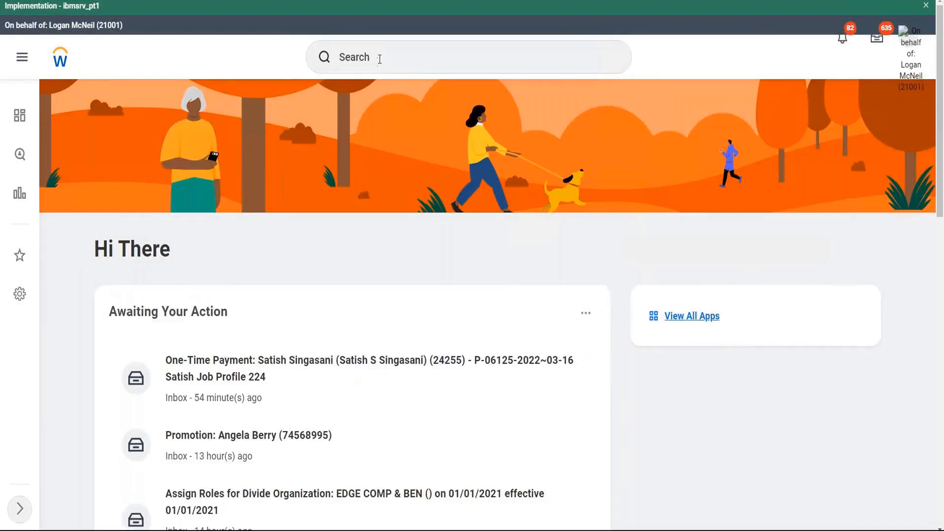
- Run a global Workday search for a worker by entering their full name
click(380, 59)
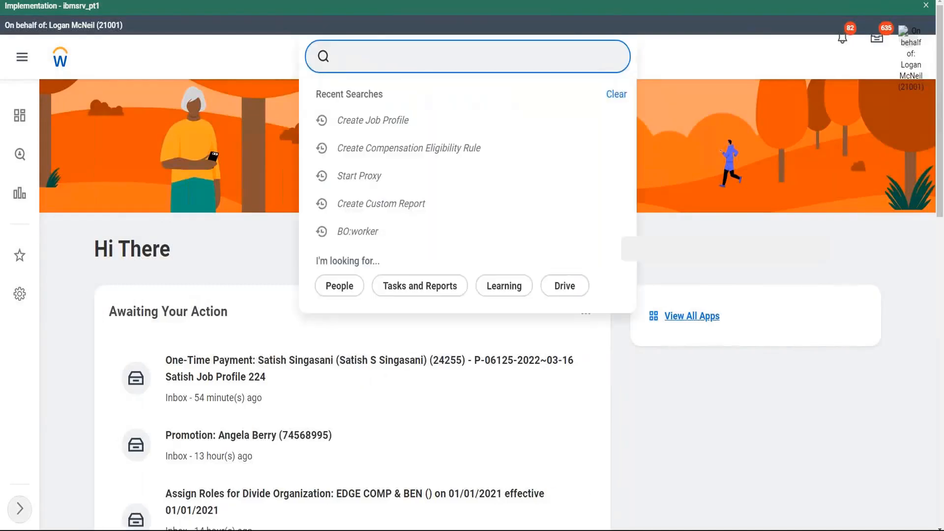
key(Return)
key(ctrl+a)
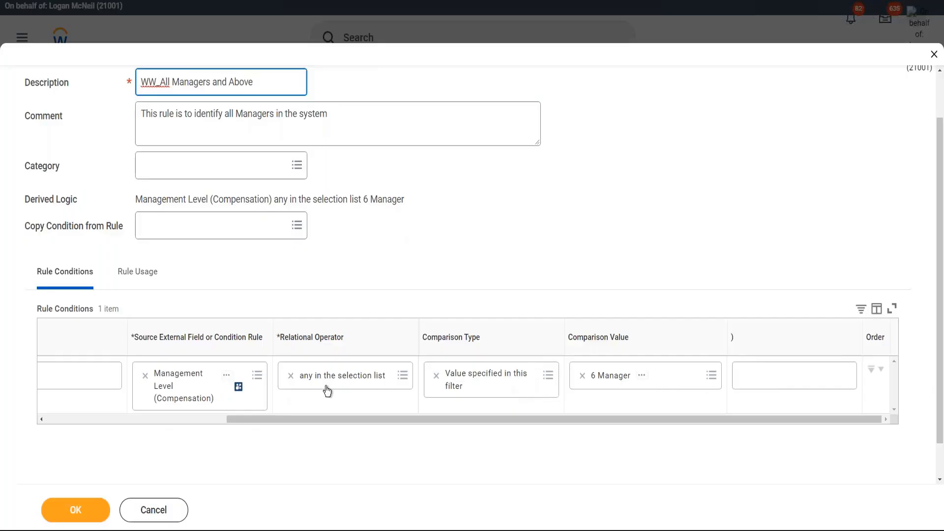
- Finish setting the rule description to 'WW_All Managers and Above' in the edit form
click(441, 249)
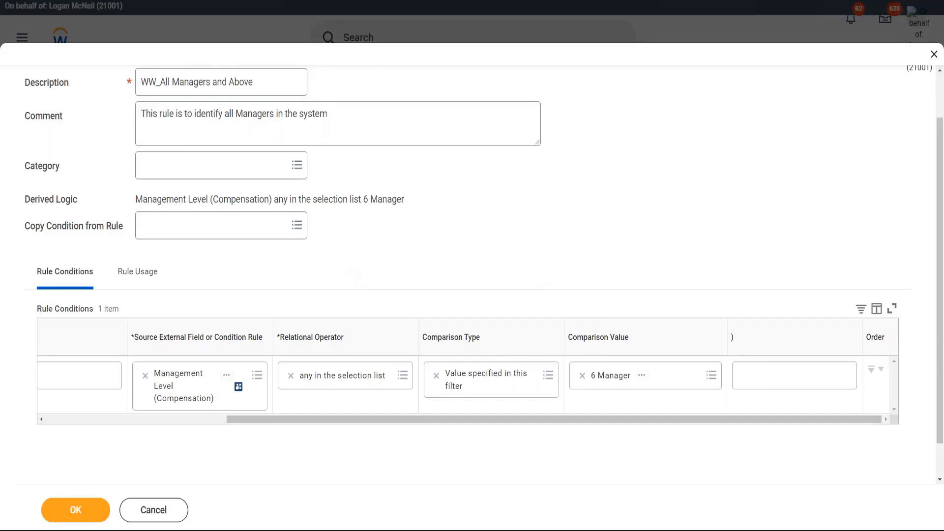
mouse_move(389, 404)
mouse_down()
mouse_move(417, 391)
mouse_move(428, 329)
mouse_move(363, 296)
mouse_move(284, 285)
mouse_move(251, 379)
mouse_move(362, 408)
mouse_move(388, 404)
mouse_up()
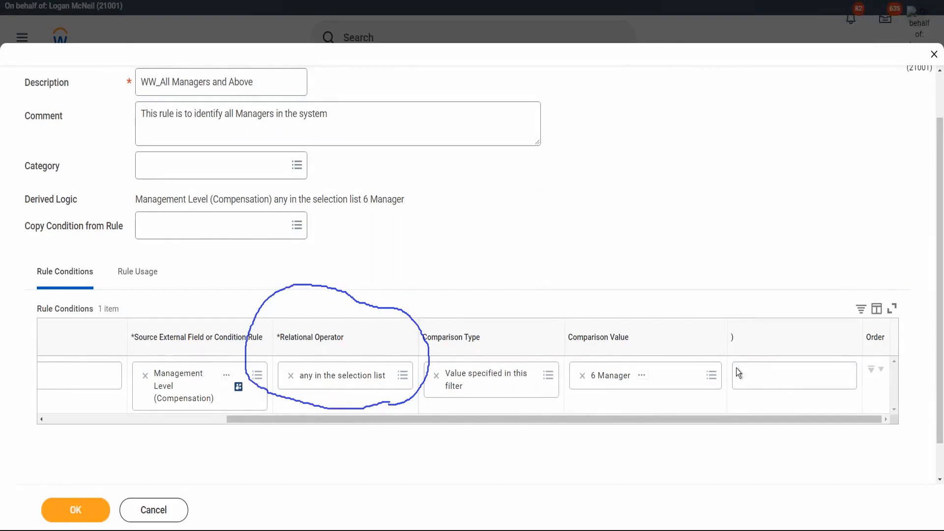
- Add 2 Chief Executive Officer and 3 Director to the Management Level comparison values beside 6 Manager
click(680, 379)
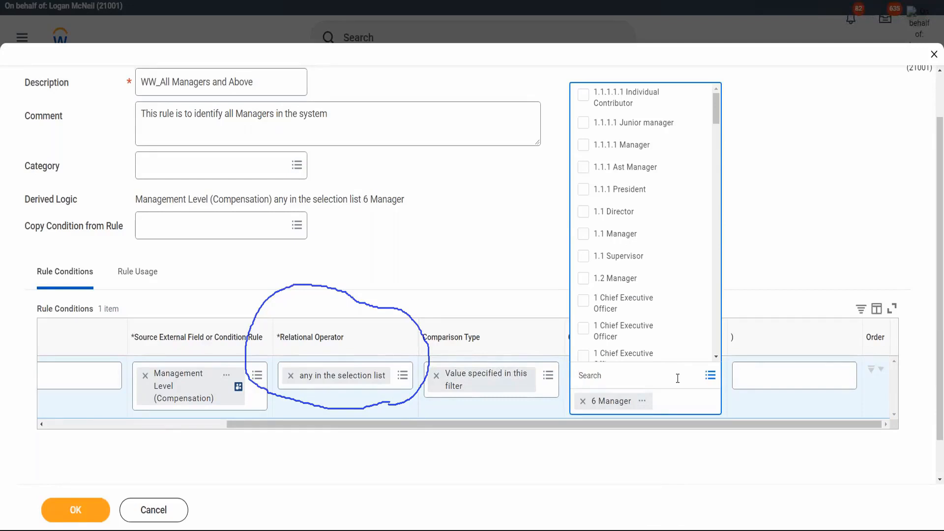
click(717, 131)
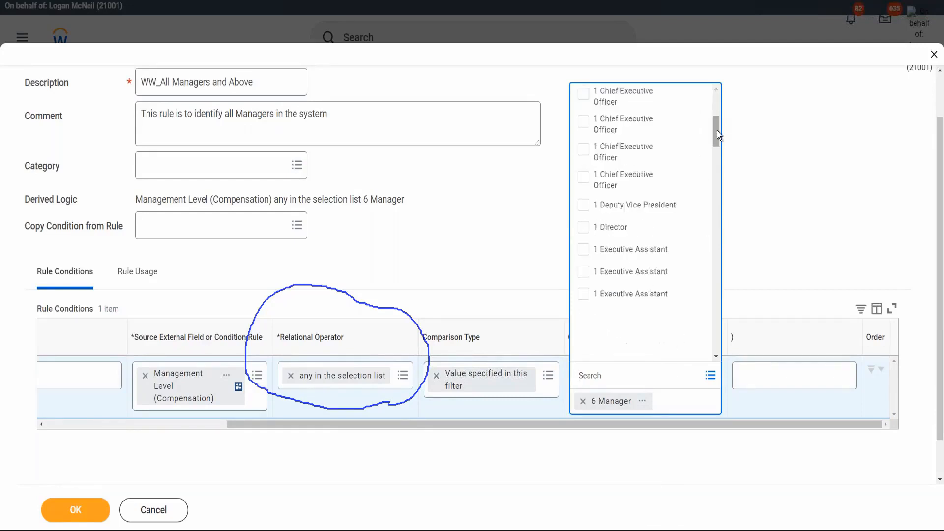
drag(716, 131, 719, 163)
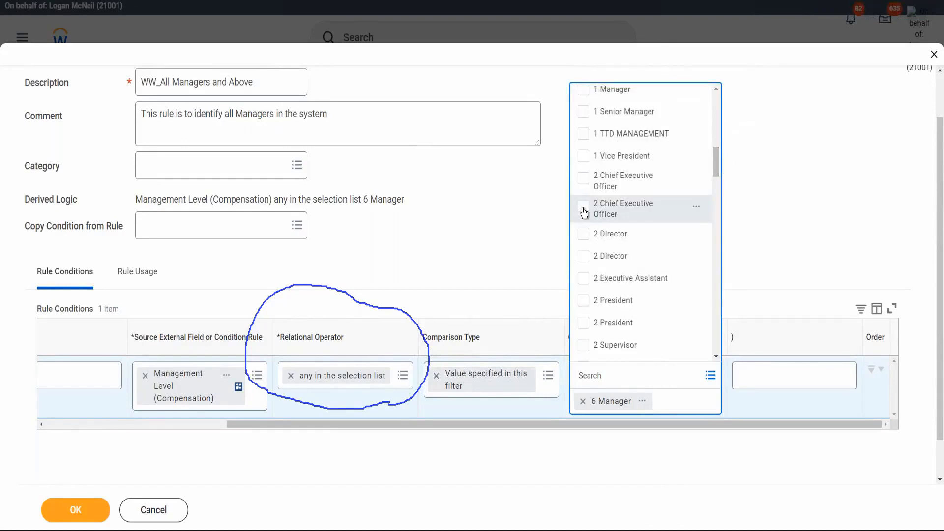
click(649, 210)
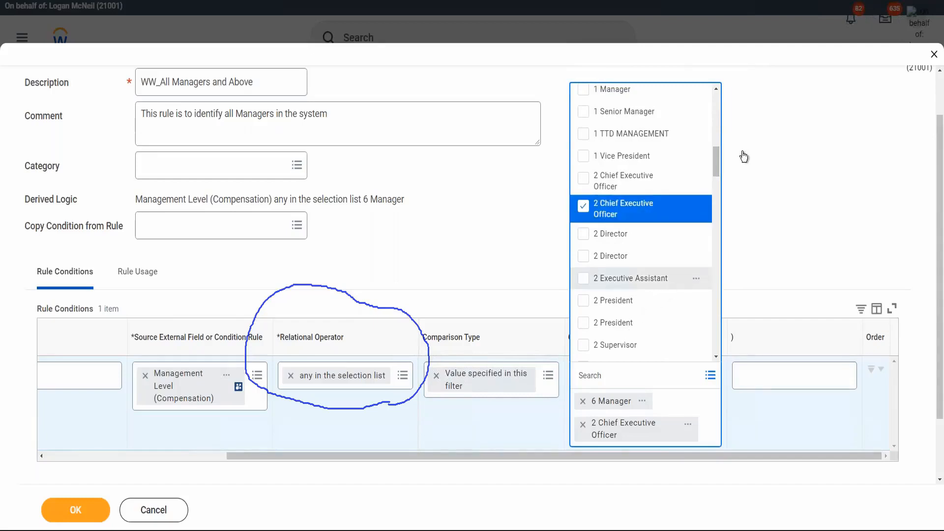
scroll(717, 169, down, 6)
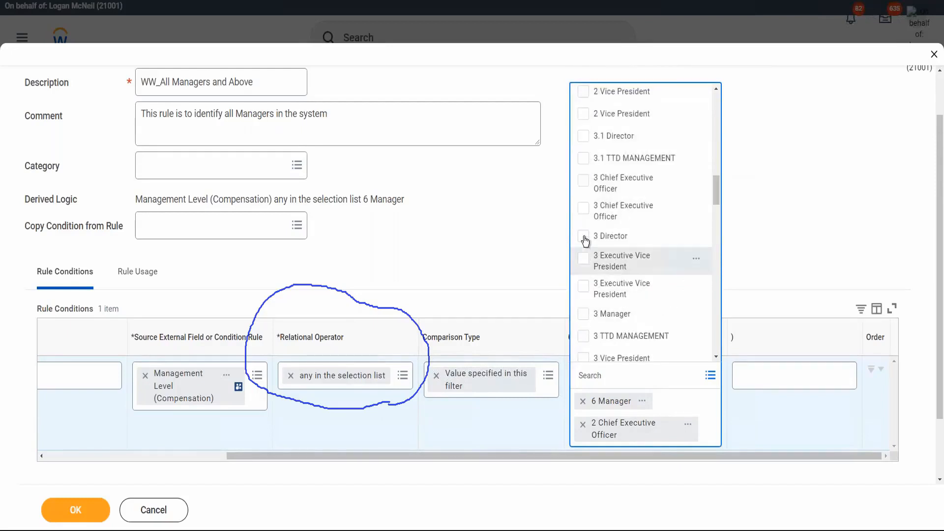
click(584, 236)
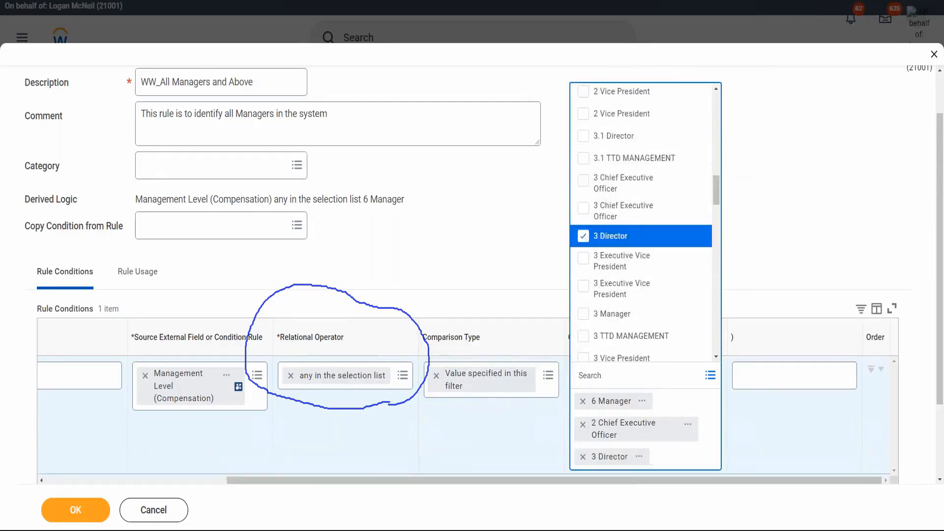
click(767, 266)
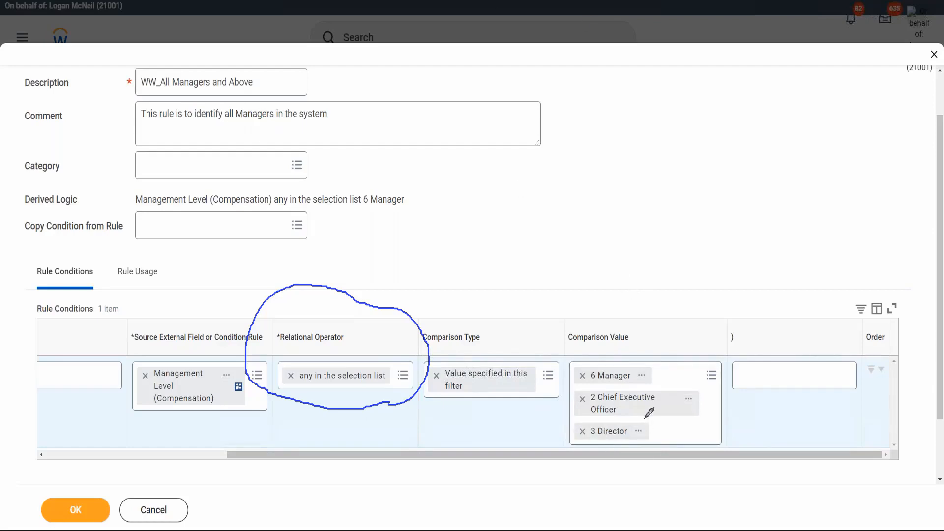
mouse_move(696, 338)
mouse_down()
mouse_move(681, 296)
mouse_move(553, 303)
mouse_move(541, 430)
mouse_move(685, 458)
mouse_move(698, 347)
mouse_up()
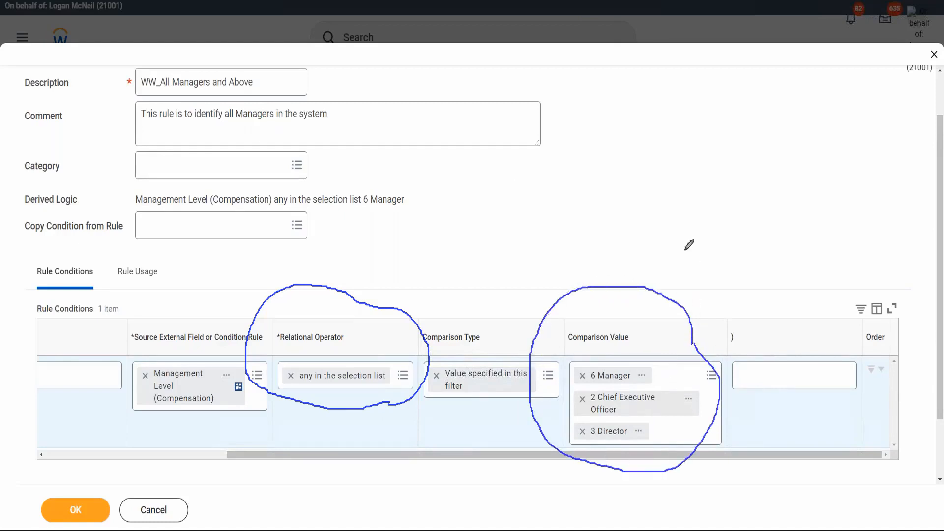
drag(721, 206, 663, 278)
mouse_move(693, 205)
mouse_down()
mouse_move(723, 202)
mouse_move(723, 230)
mouse_up()
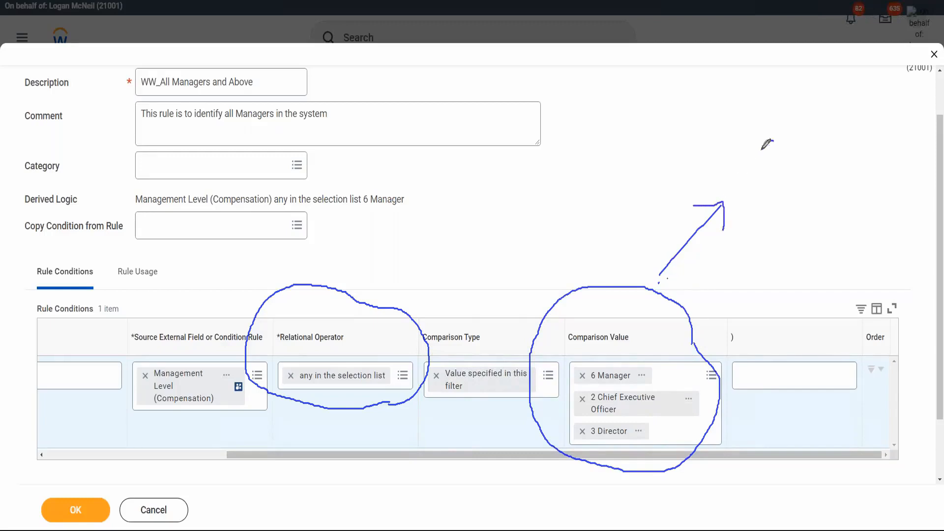
mouse_move(766, 143)
mouse_down()
mouse_move(786, 150)
mouse_move(789, 136)
mouse_move(818, 172)
mouse_move(811, 140)
mouse_move(835, 132)
mouse_move(819, 148)
mouse_move(846, 179)
mouse_up()
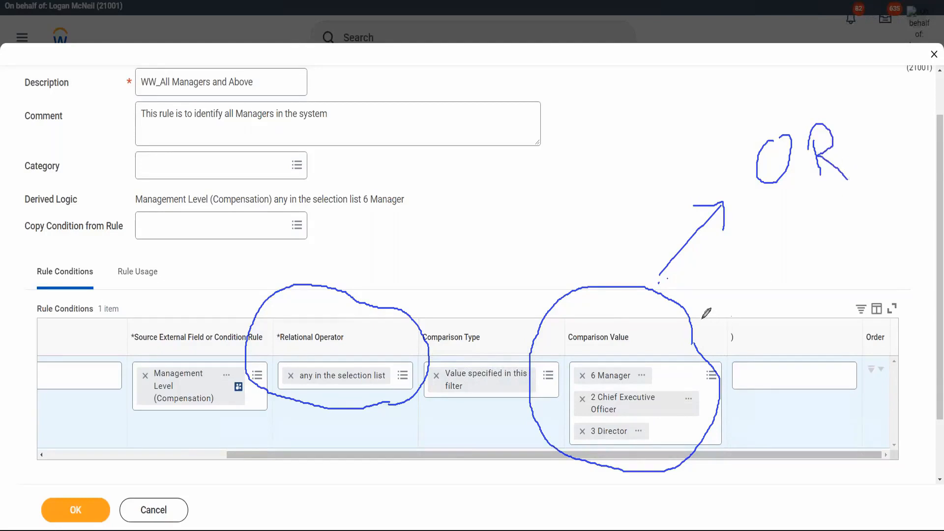